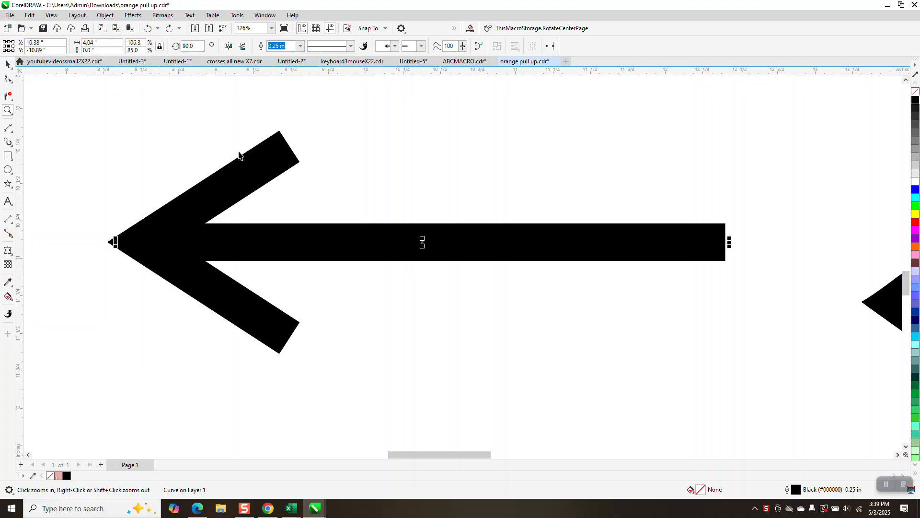
# - Inspect the arrow's underlying line in Wireframe view and return the display to Enhanced view
pyautogui.click(52, 15)
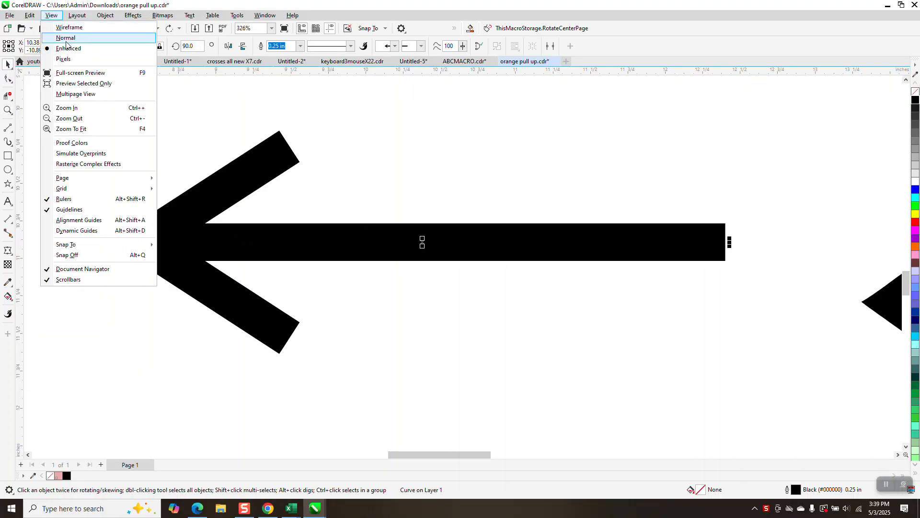
pyautogui.click(68, 28)
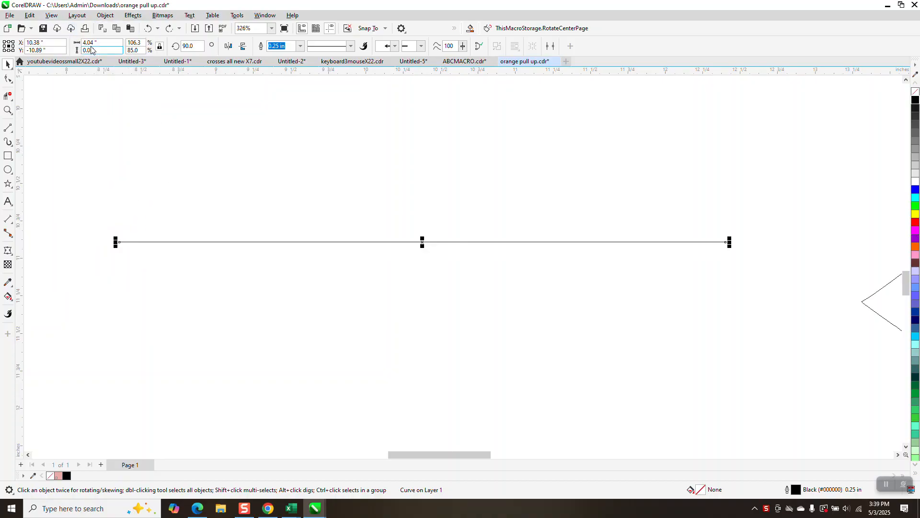
pyautogui.click(51, 15)
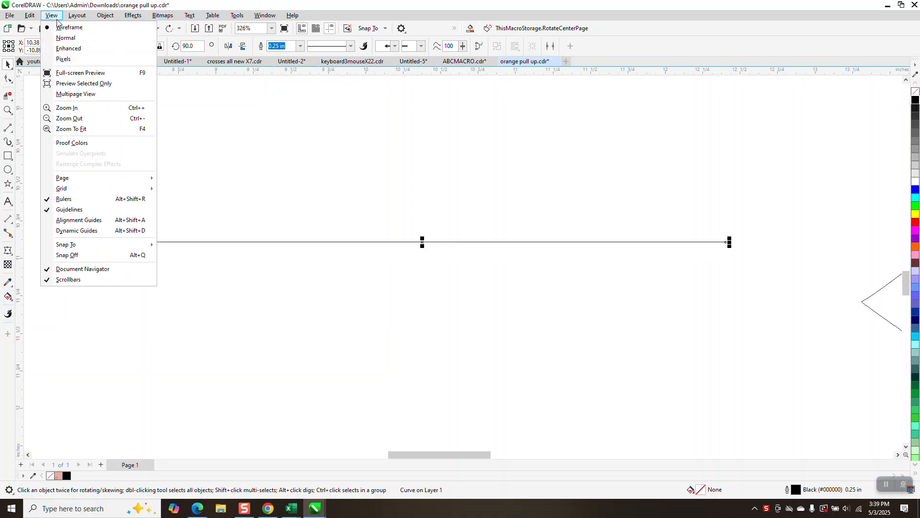
pyautogui.click(71, 49)
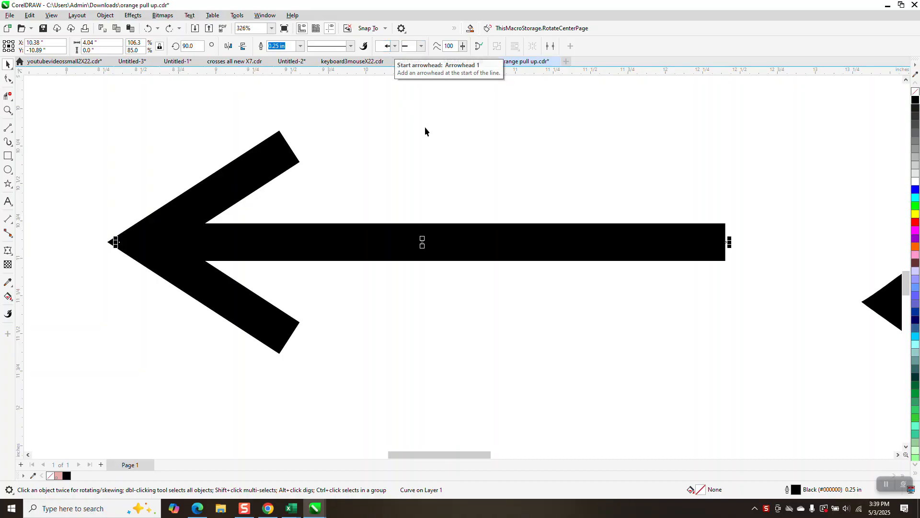
# - Convert the arrow's outline to an object and restyle it with no fill and a black hairline outline
pyautogui.scroll(-1, 423, 246)
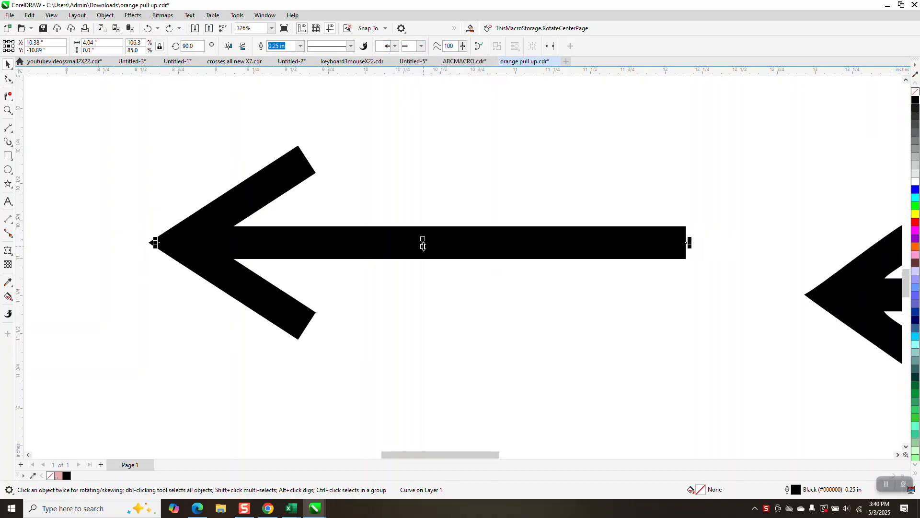
pyautogui.click(105, 15)
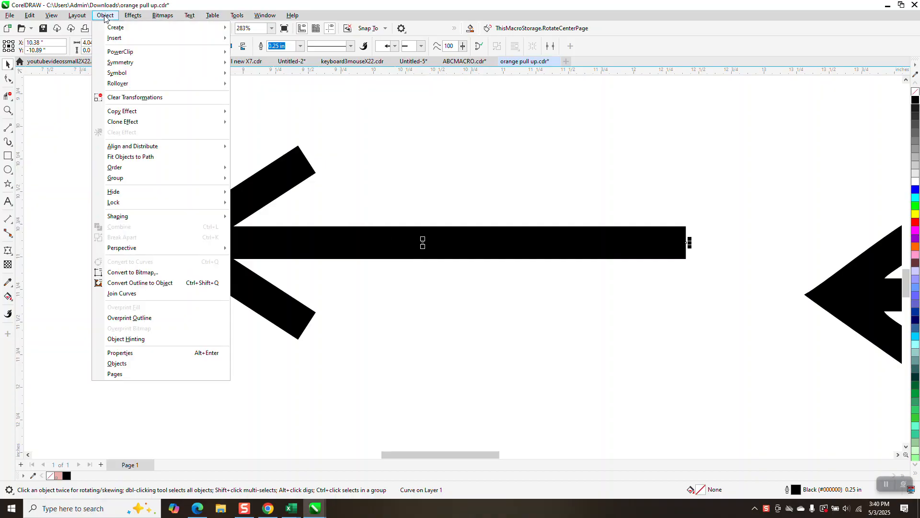
pyautogui.click(151, 286)
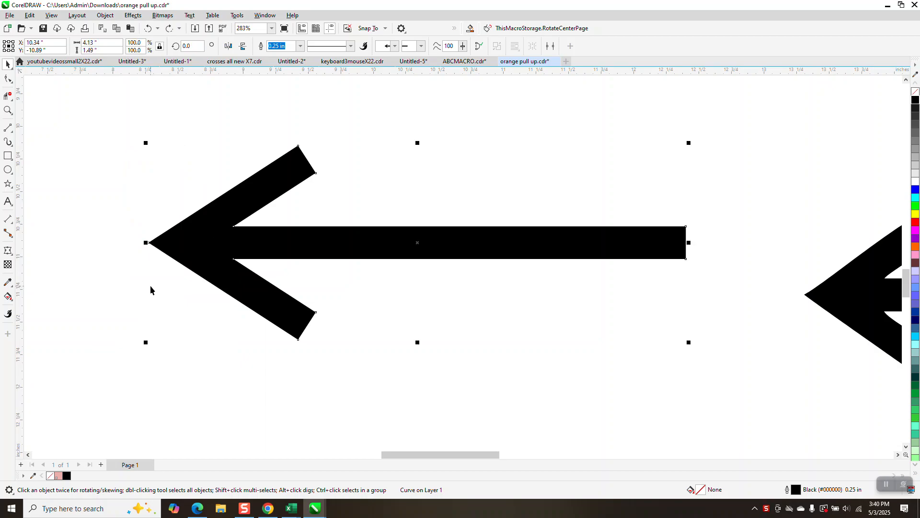
pyautogui.click(916, 91)
pyautogui.rightClick(915, 100)
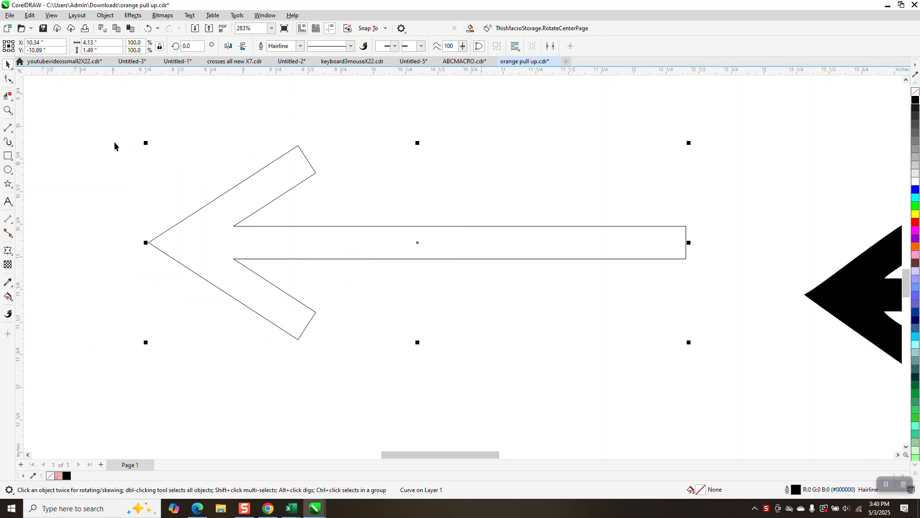
# - Select the upper corner node at the end of the arrowhead's upper barb and open the Corners docker
pyautogui.click(9, 82)
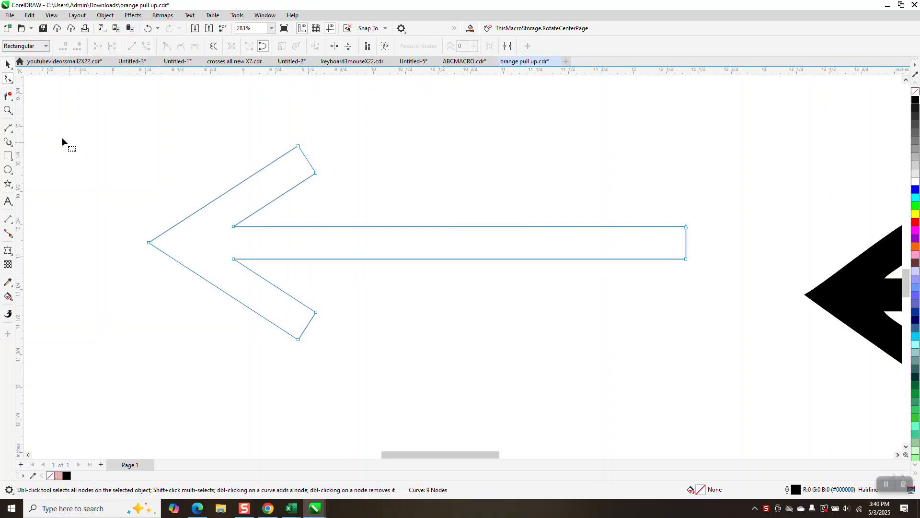
pyautogui.click(9, 110)
pyautogui.moveTo(259, 127); pyautogui.dragTo(389, 225)
pyautogui.press('F10')
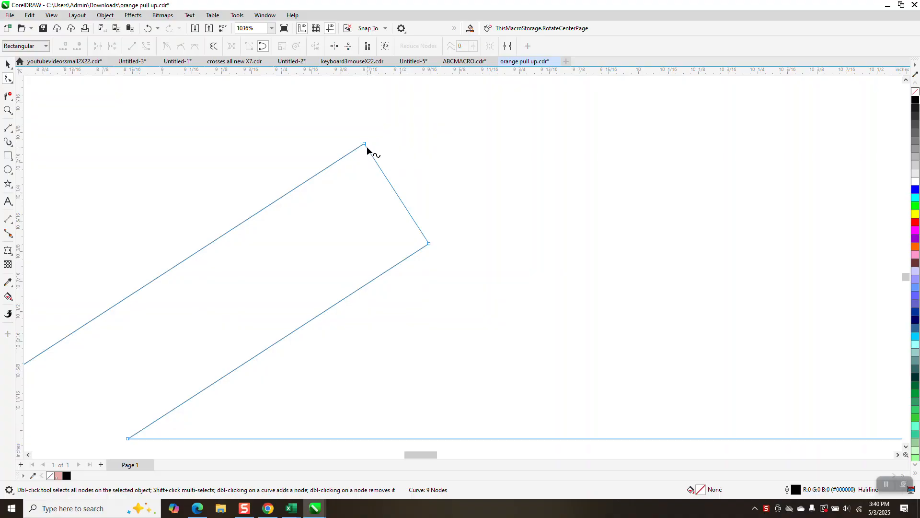
pyautogui.moveTo(355, 127); pyautogui.dragTo(413, 168)
pyautogui.click(263, 16)
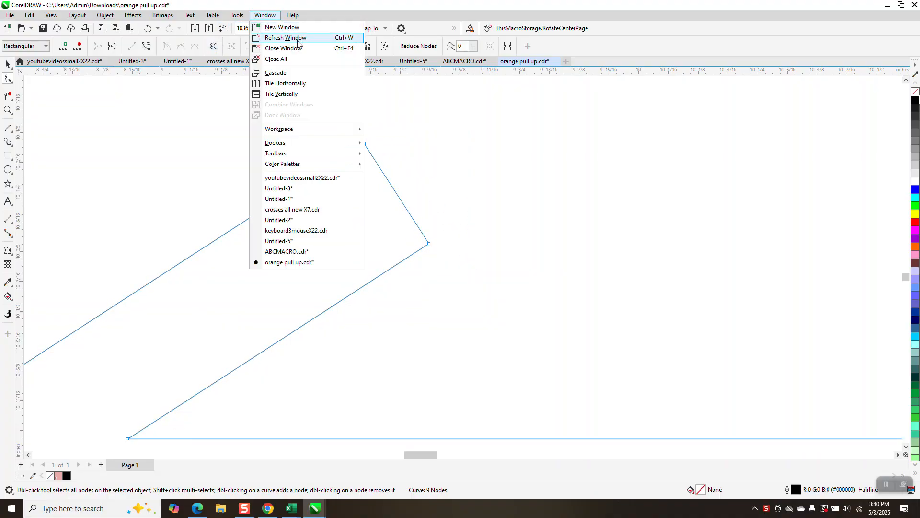
pyautogui.moveTo(293, 144)
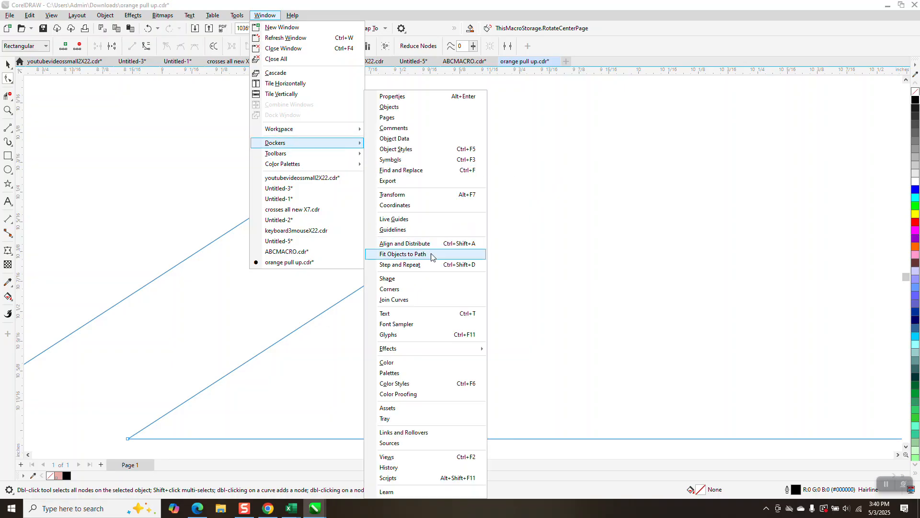
pyautogui.click(424, 289)
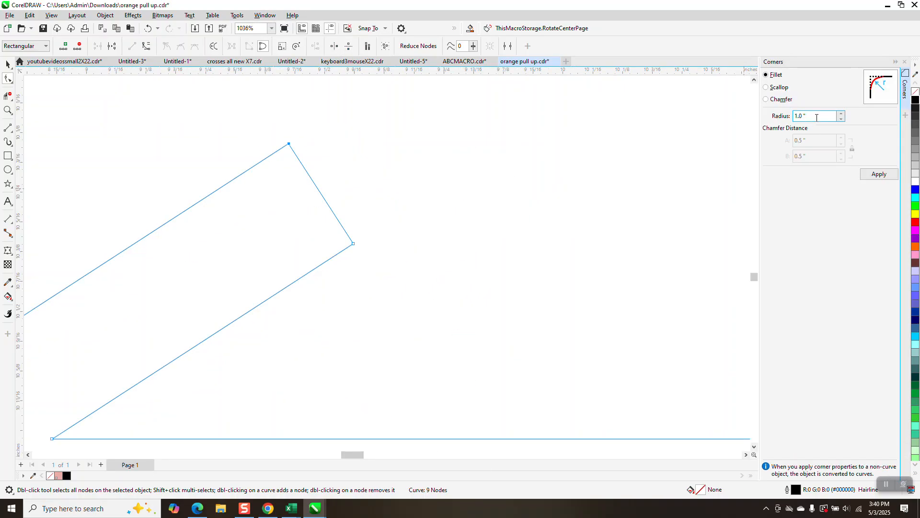
# - Try to fillet the selected barb corner with a 0.5 inch radius
pyautogui.moveTo(816, 117); pyautogui.dragTo(758, 116)
pyautogui.write('.5')
pyautogui.click(880, 175)
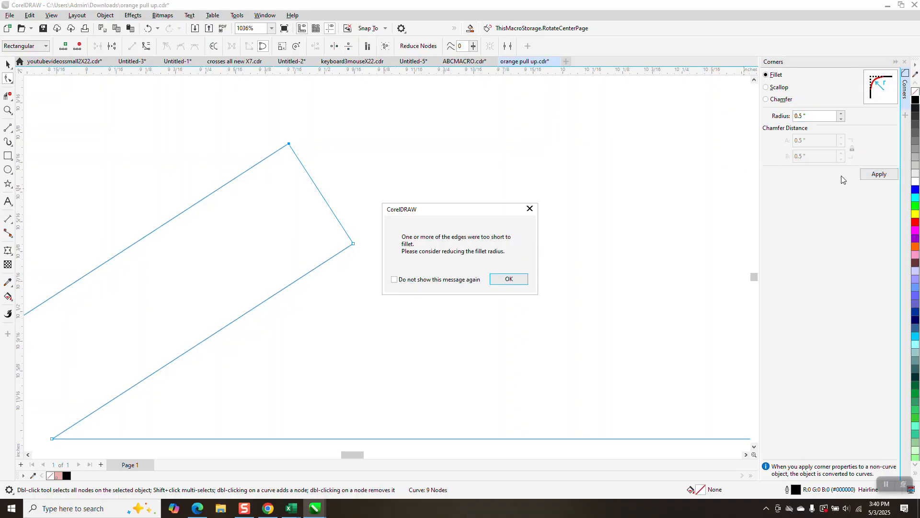
pyautogui.click(510, 280)
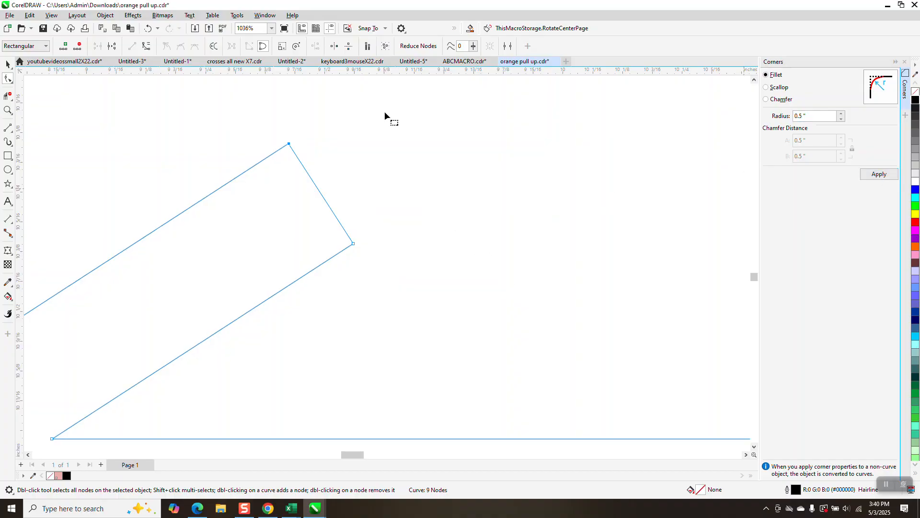
# - Reselect the upper corner node at the end of the upper barb, undoing any accidental node move
pyautogui.scroll(-2, 52, 96)
pyautogui.click(9, 65)
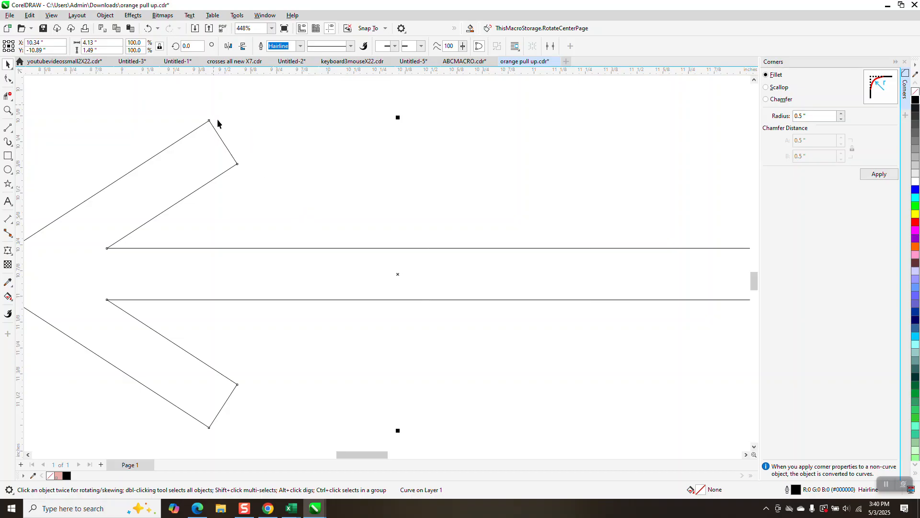
pyautogui.click(8, 110)
pyautogui.moveTo(191, 112); pyautogui.dragTo(294, 190)
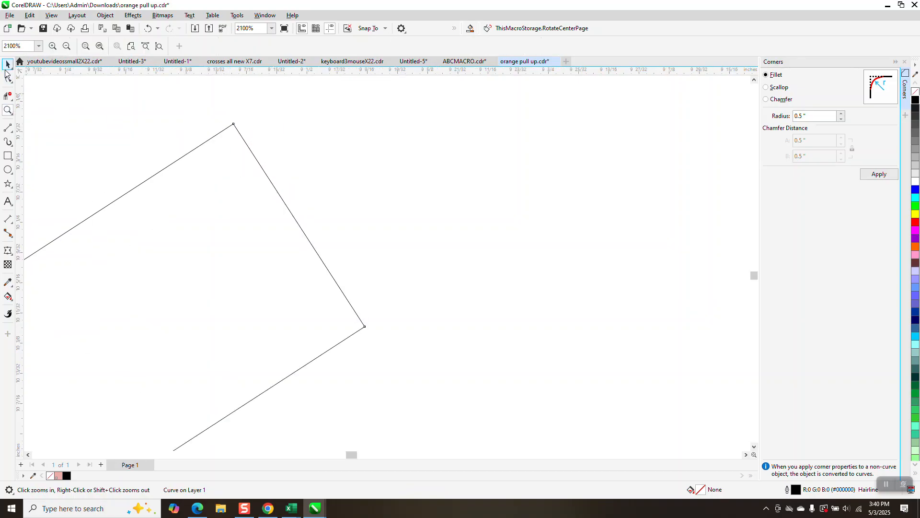
pyautogui.press('space')
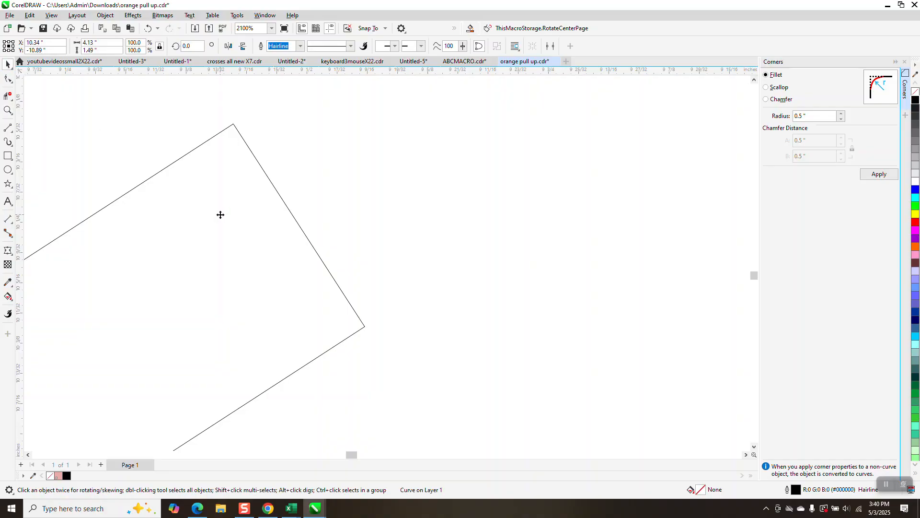
pyautogui.click(8, 78)
pyautogui.moveTo(234, 124); pyautogui.dragTo(218, 193)
pyautogui.hotkey('ctrl', 'z')
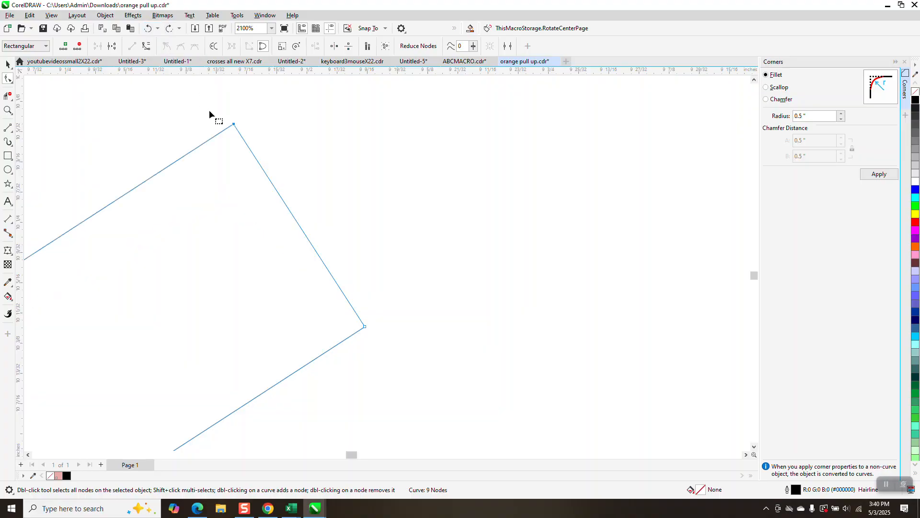
# - Fillet both corners at the end of the upper barb one after the other with a 0.1 inch radius
pyautogui.doubleClick(810, 116)
pyautogui.write('.1')
pyautogui.click(880, 174)
pyautogui.click(365, 327)
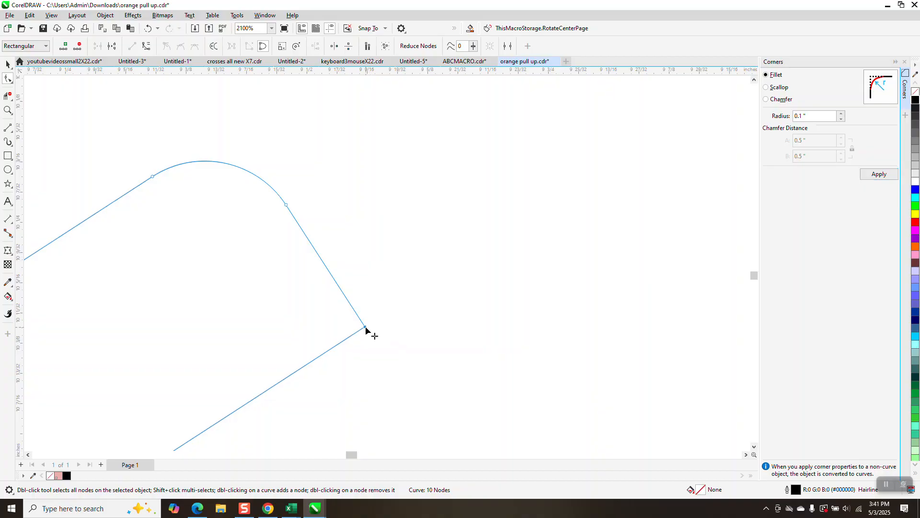
pyautogui.click(889, 176)
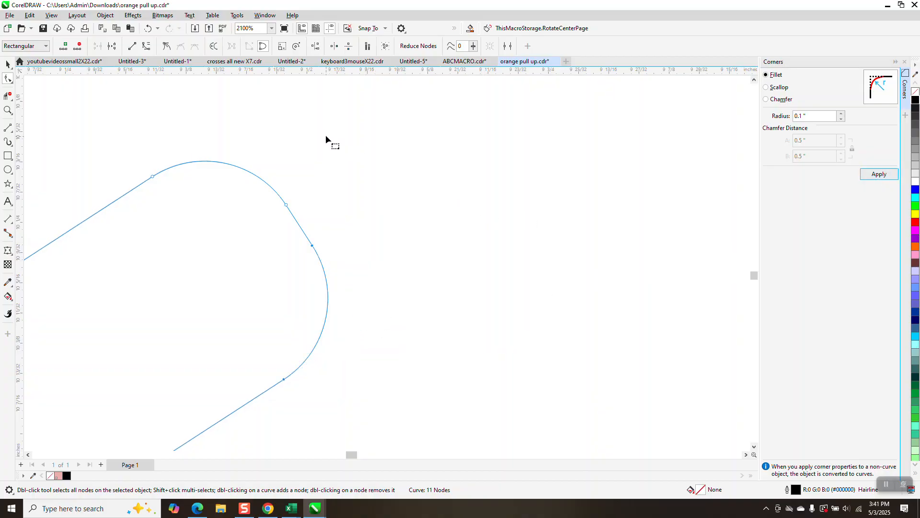
# - Undo both corner fillets and fillet the barb end's upper corner with a 0.15 inch radius
pyautogui.click(148, 29)
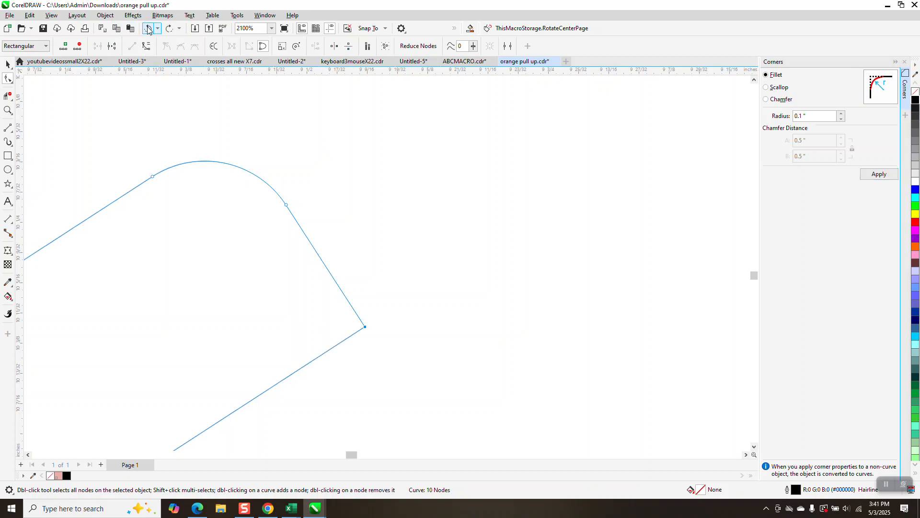
pyautogui.click(148, 29)
pyautogui.doubleClick(815, 116)
pyautogui.write('.15')
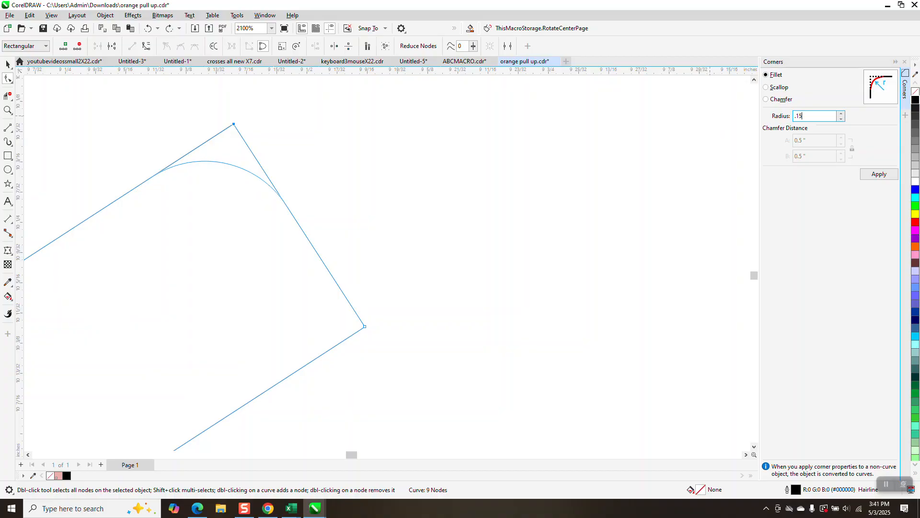
pyautogui.click(879, 174)
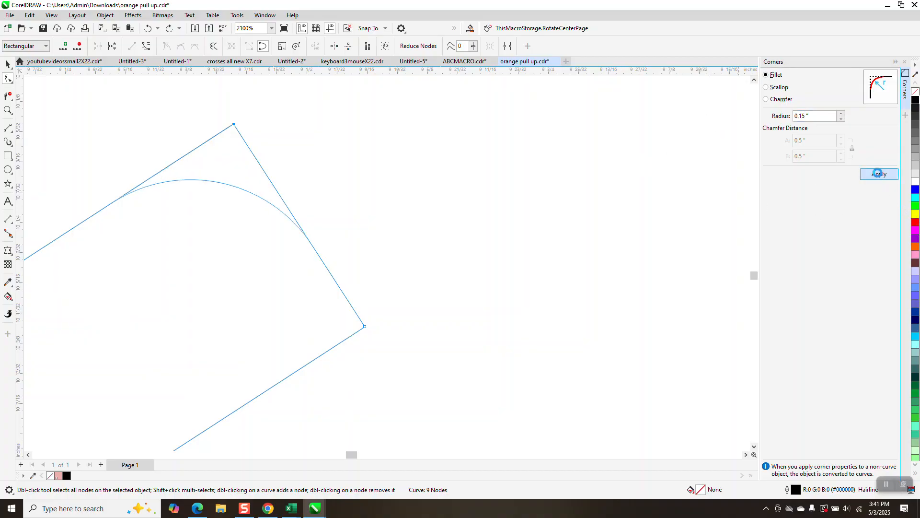
# - Try to fillet the barb end's lower corner with the 0.15 inch radius, and undo the upper corner's fillet
pyautogui.moveTo(325, 362); pyautogui.dragTo(325, 363)
pyautogui.click(879, 174)
pyautogui.click(511, 283)
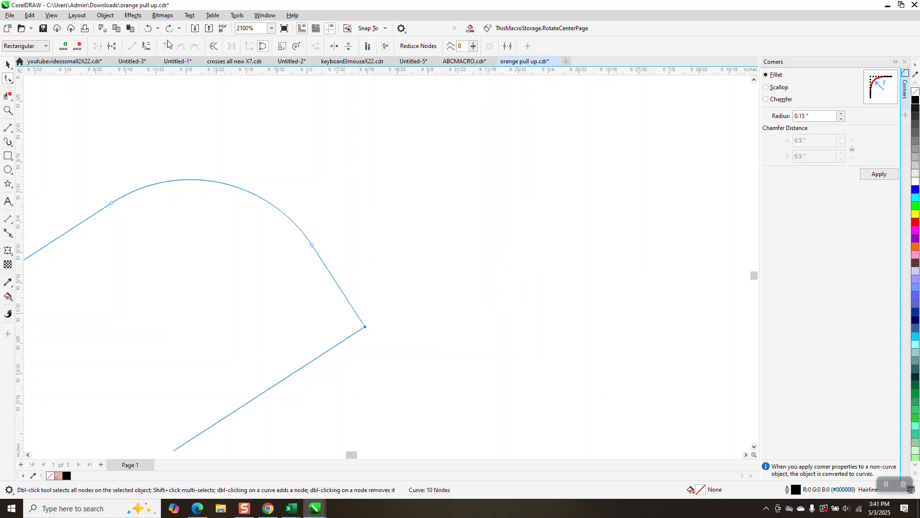
pyautogui.click(148, 28)
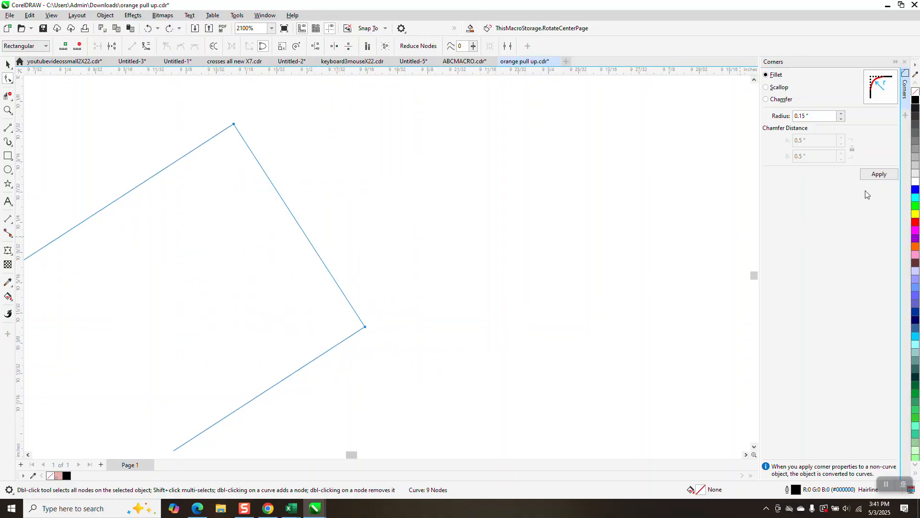
# - Try to fillet both barb end corners together with the 0.15 inch radius, and undo the attempt
pyautogui.click(874, 176)
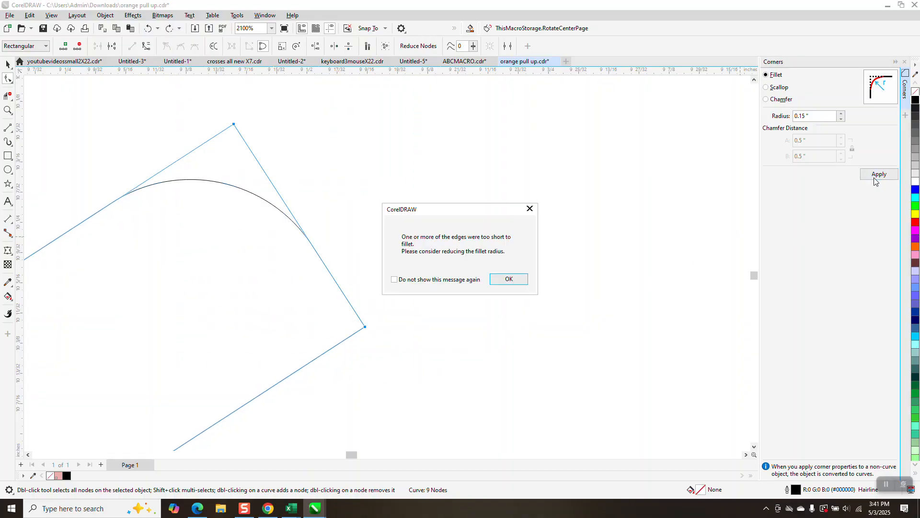
pyautogui.click(509, 279)
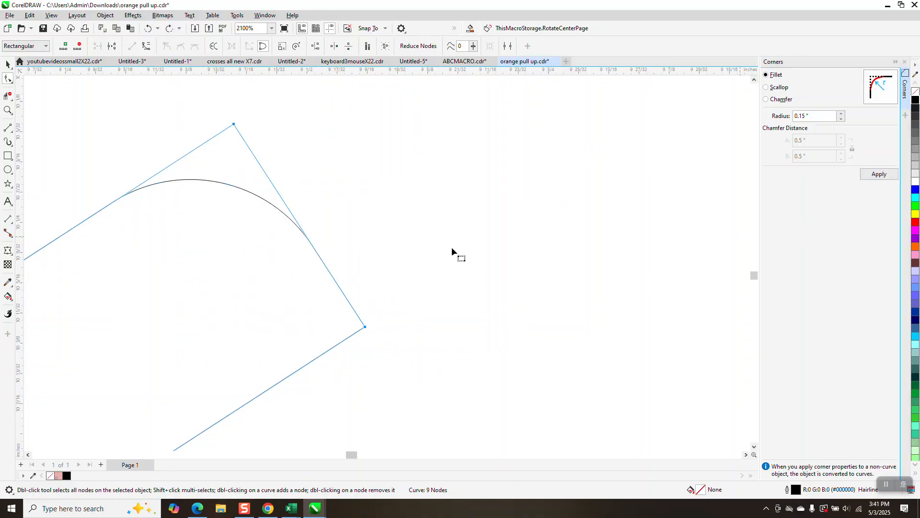
pyautogui.click(149, 29)
# - Try a 1.2 inch fillet radius on both barb end corners together, and on the upper corner alone
pyautogui.moveTo(822, 118); pyautogui.dragTo(746, 126)
pyautogui.write('1.2')
pyautogui.click(879, 175)
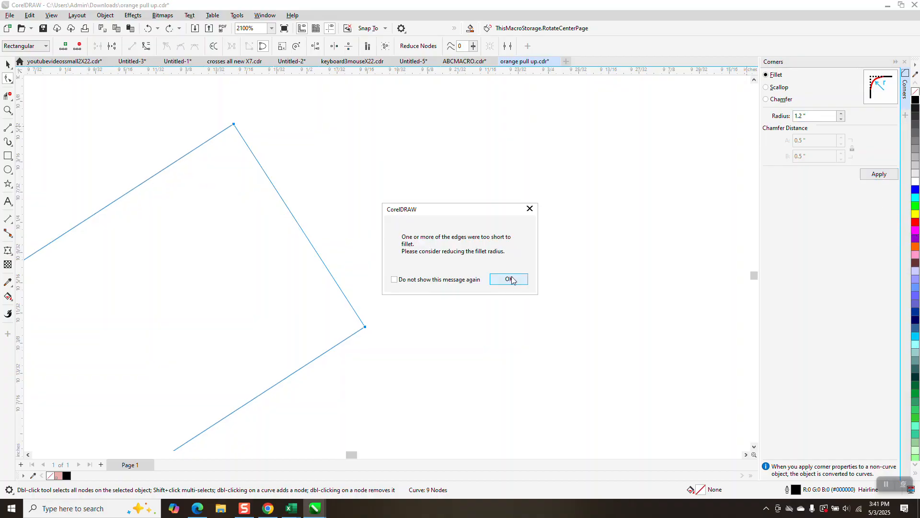
pyautogui.click(510, 280)
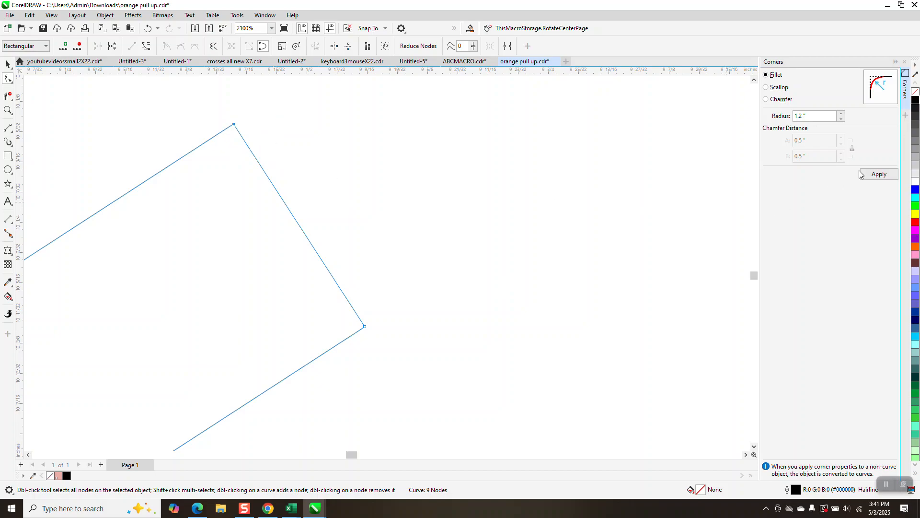
pyautogui.click(879, 176)
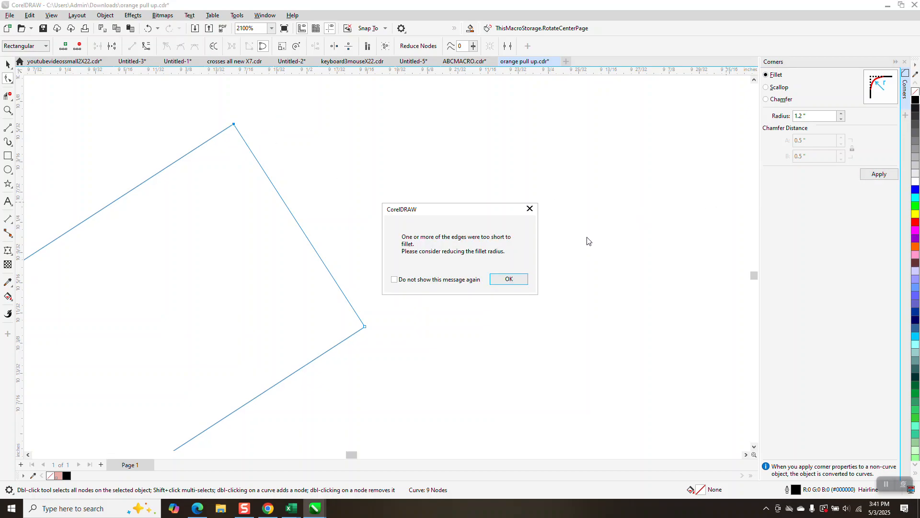
pyautogui.click(529, 209)
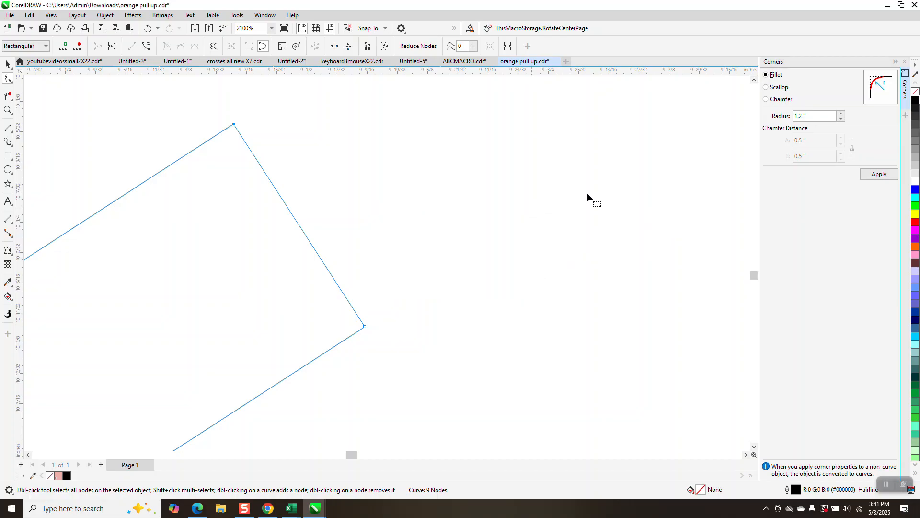
# - Fillet the upper corner at the end of the upper barb with a 0.1 inch radius
pyautogui.moveTo(817, 117); pyautogui.dragTo(751, 118)
pyautogui.write('1.1')
pyautogui.click(882, 175)
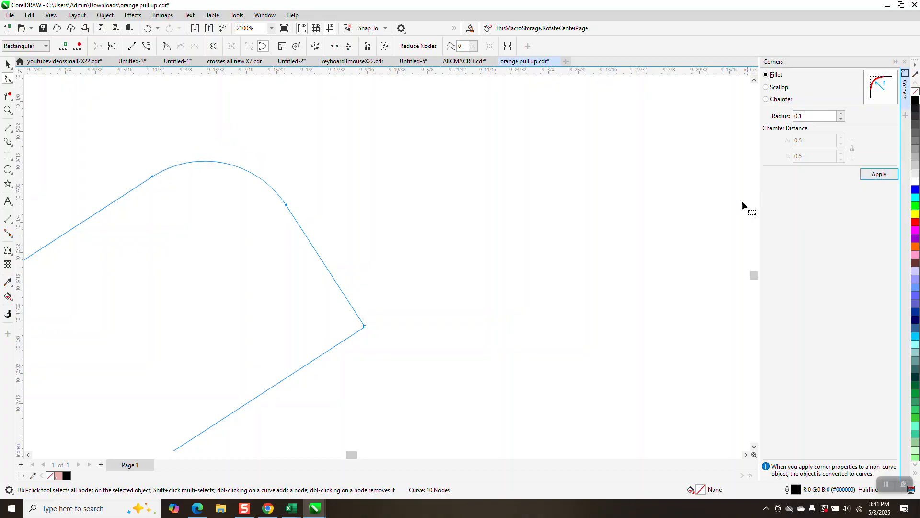
# - Try to fillet the barb end's lower corner with the same 0.1 inch radius, and clear the node selection
pyautogui.moveTo(427, 285); pyautogui.dragTo(338, 350)
pyautogui.click(892, 176)
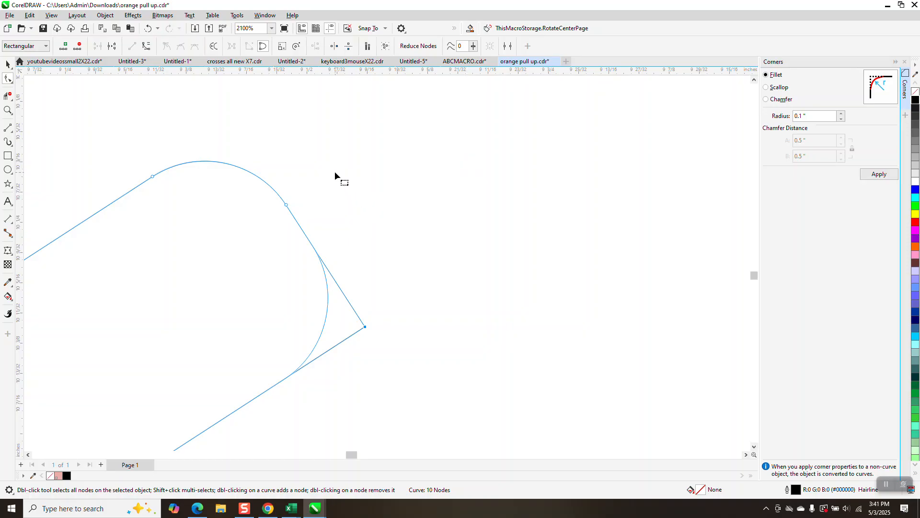
pyautogui.click(309, 206)
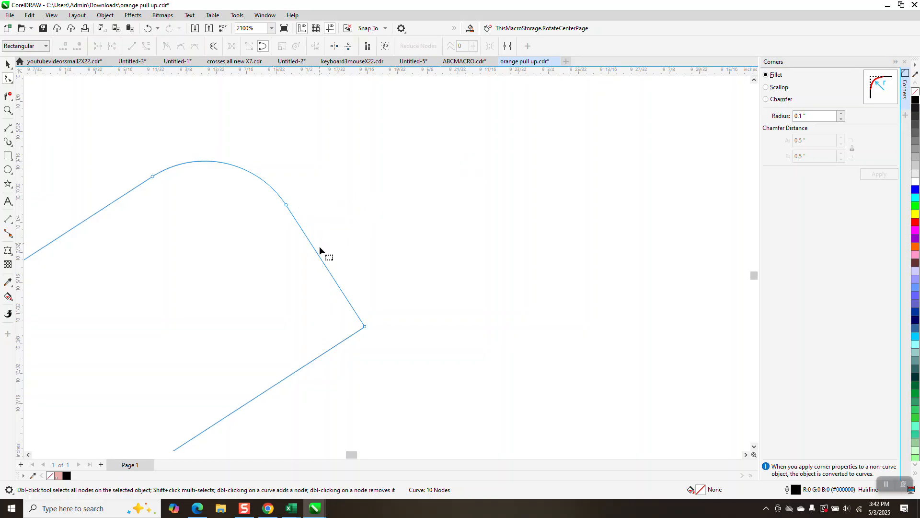
# - Fillet the upper barb end's lower corner with the 0.1 inch radius, and delete the two nodes between the arcs
pyautogui.click(361, 328)
pyautogui.click(879, 175)
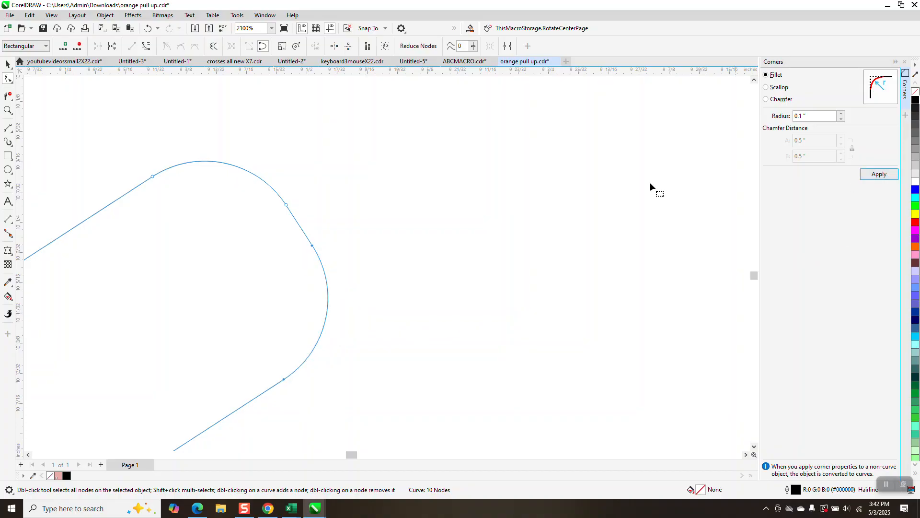
pyautogui.moveTo(358, 171); pyautogui.dragTo(250, 292)
pyautogui.press('Delete')
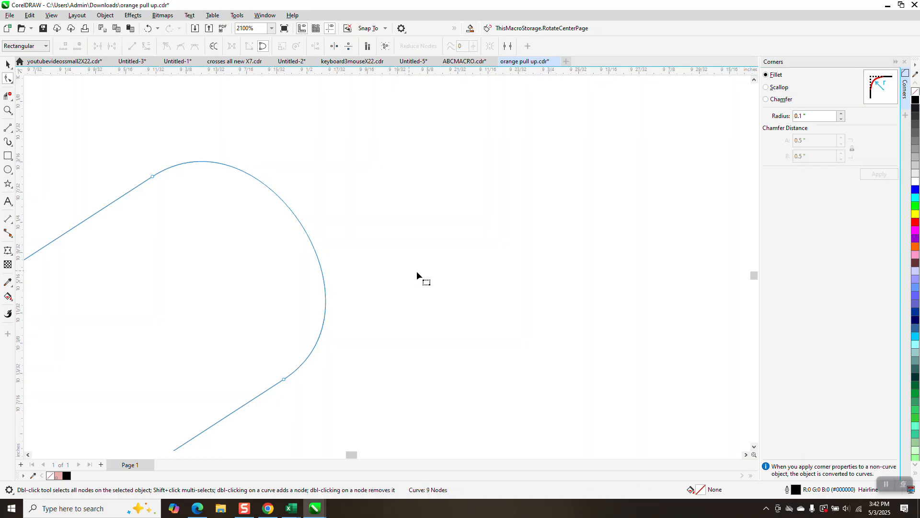
# - Undo the node deletion and both 0.1 inch fillets on the upper barb's end
pyautogui.click(149, 28)
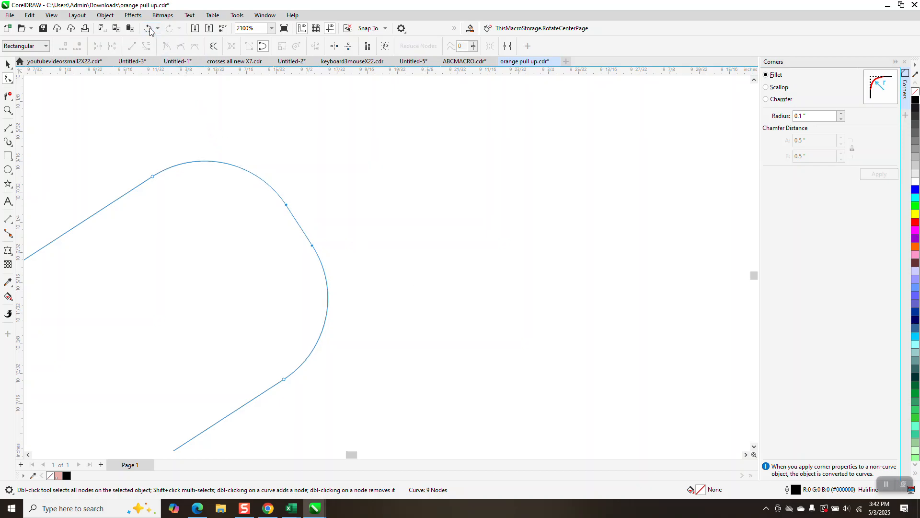
pyautogui.click(148, 28)
pyautogui.click(149, 28)
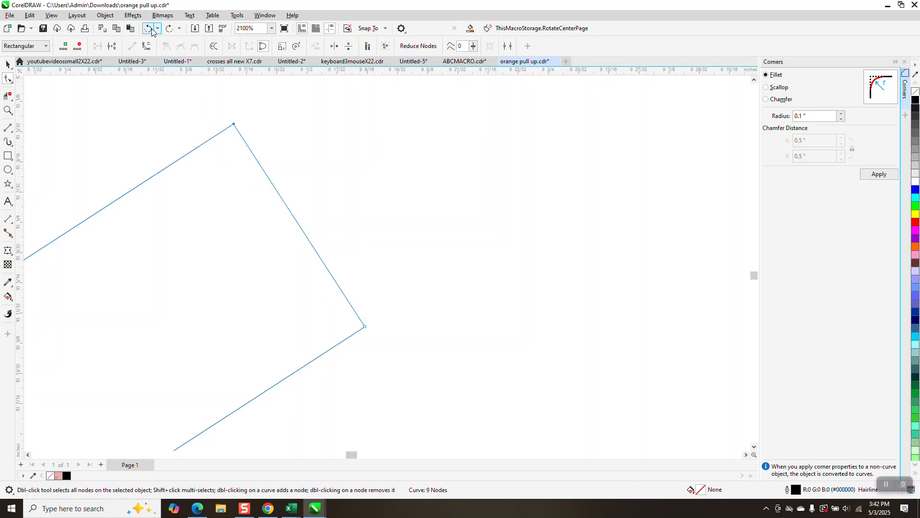
# - With the whole arrow selected, try a 0.11 inch and a 0.13 inch fillet radius, and undo the fillet
pyautogui.click(8, 64)
pyautogui.doubleClick(815, 117)
pyautogui.write('.11')
pyautogui.click(7, 61)
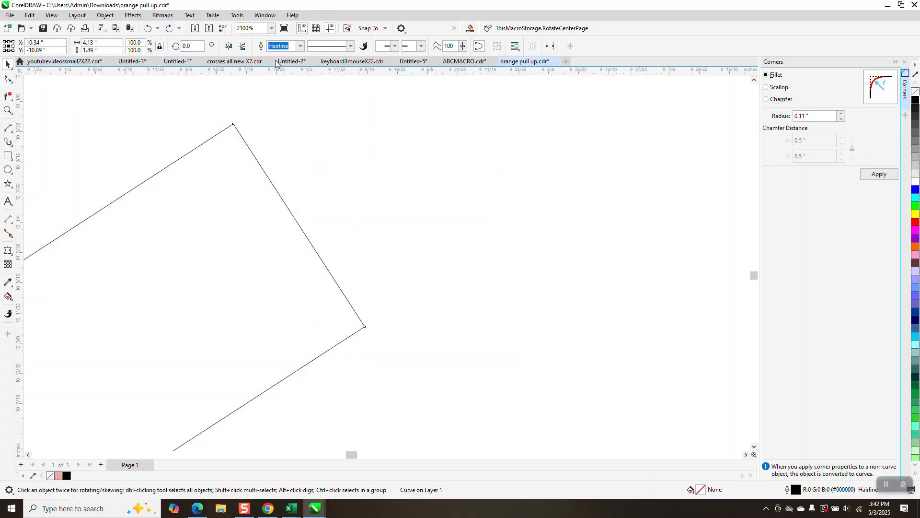
pyautogui.doubleClick(810, 116)
pyautogui.write('.')
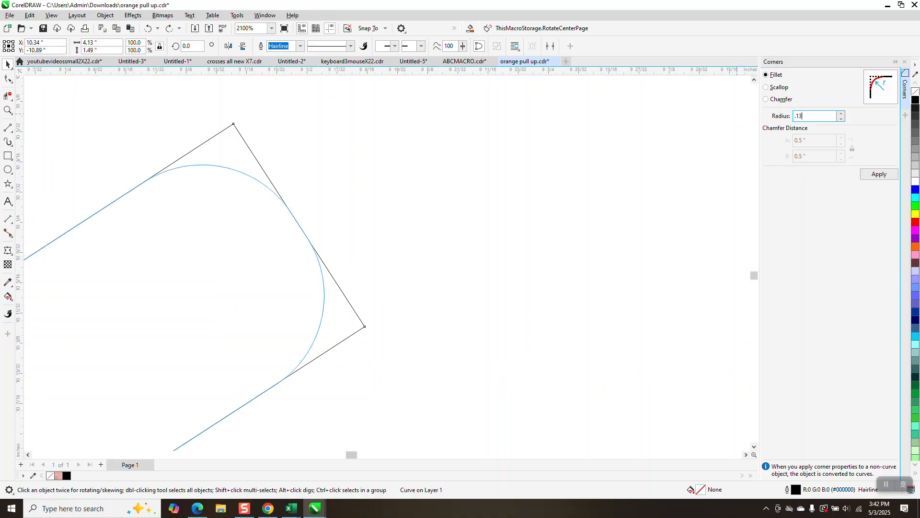
pyautogui.write('13')
pyautogui.press('Return')
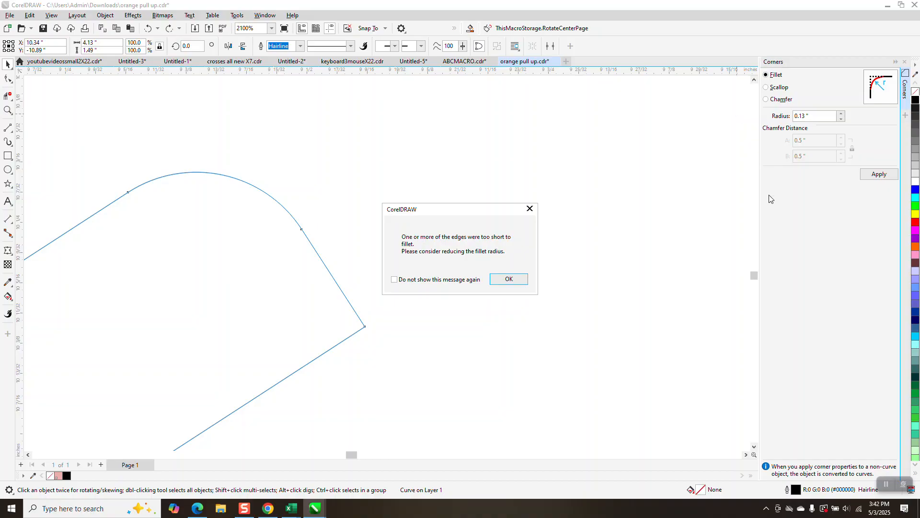
pyautogui.click(515, 278)
pyautogui.click(148, 29)
# - Try to fillet the whole arrow with a 1.2 inch radius
pyautogui.click(814, 116)
pyautogui.tripleClick(807, 117)
pyautogui.write('1.2')
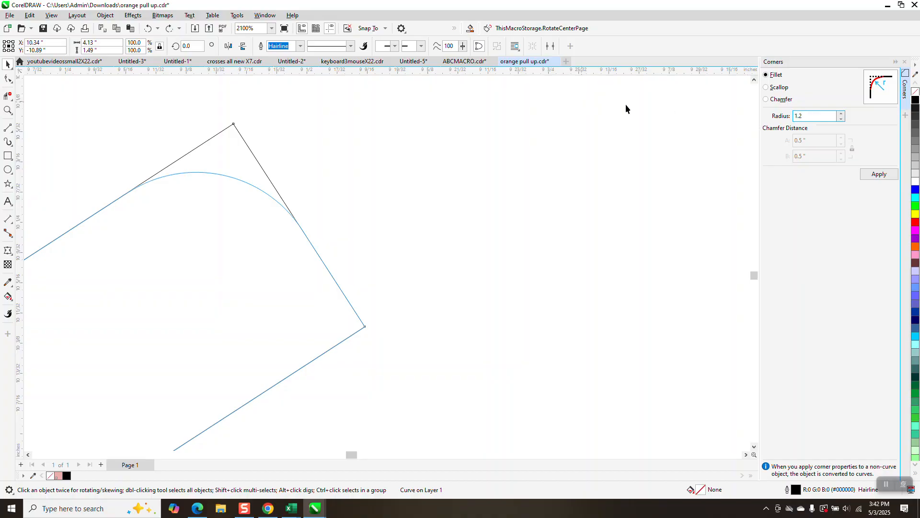
pyautogui.click(880, 174)
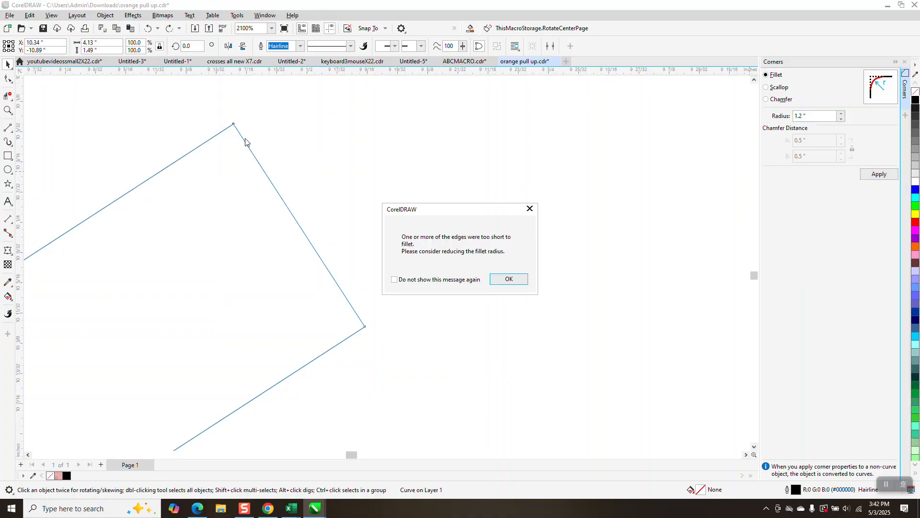
pyautogui.click(509, 278)
# - Fillet the two corners at the upper barb's end one at a time with a 0.12 inch radius
pyautogui.moveTo(170, 119); pyautogui.dragTo(406, 352)
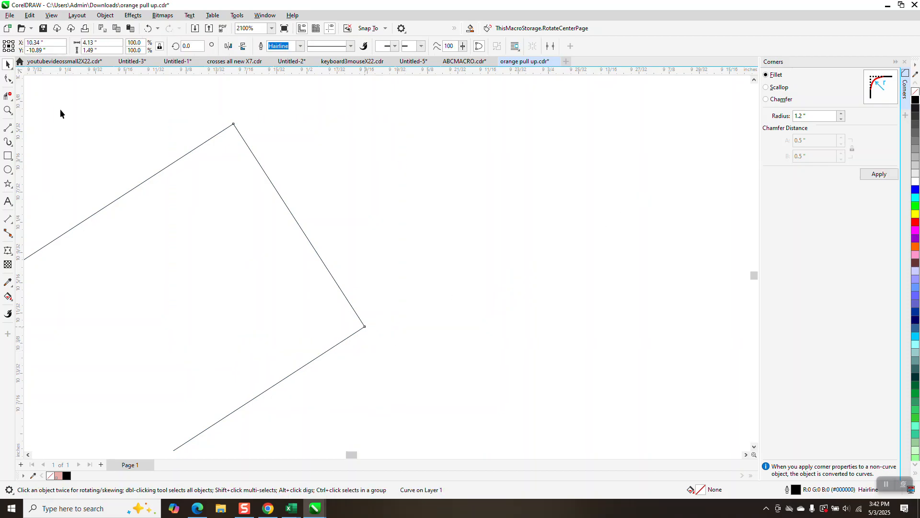
pyautogui.press('F10')
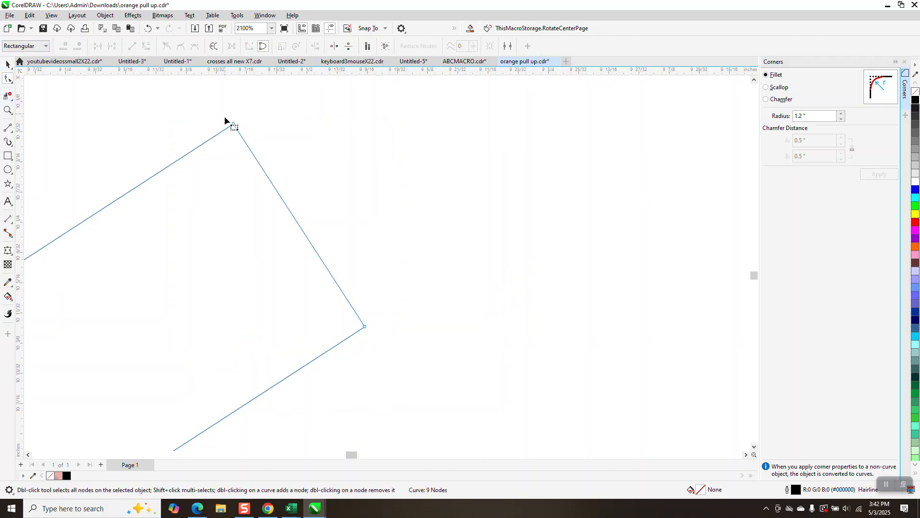
pyautogui.moveTo(225, 113); pyautogui.dragTo(303, 158)
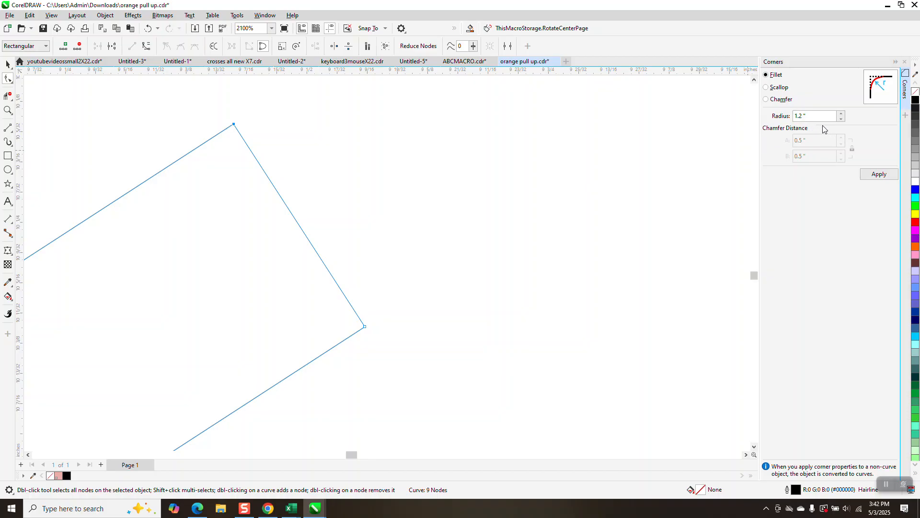
pyautogui.doubleClick(815, 115)
pyautogui.write('1')
pyautogui.write('115')
pyautogui.press('Return')
pyautogui.moveTo(433, 286); pyautogui.dragTo(327, 361)
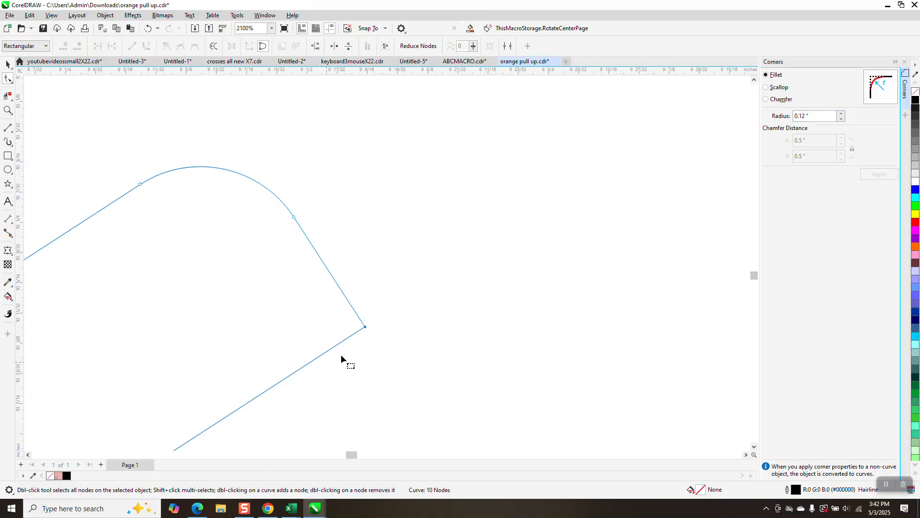
pyautogui.click(877, 175)
# - Fillet both end corners of the lower barb together with the 0.12 inch radius, and undo the fillets on both barbs
pyautogui.scroll(-5, 488, 159)
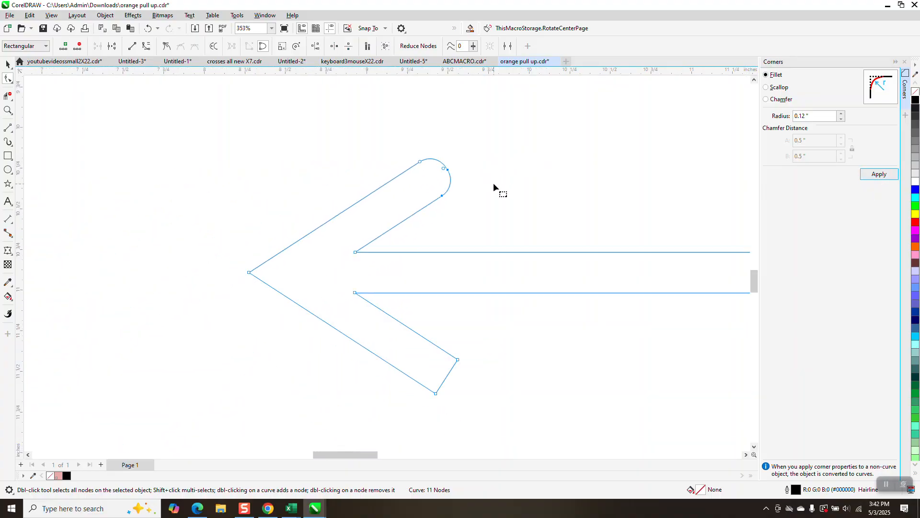
pyautogui.moveTo(431, 409); pyautogui.dragTo(416, 423)
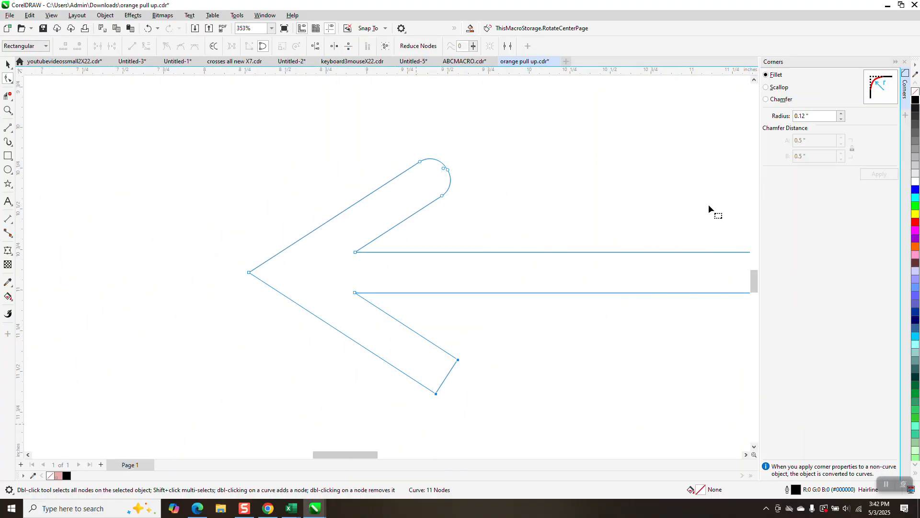
pyautogui.click(877, 174)
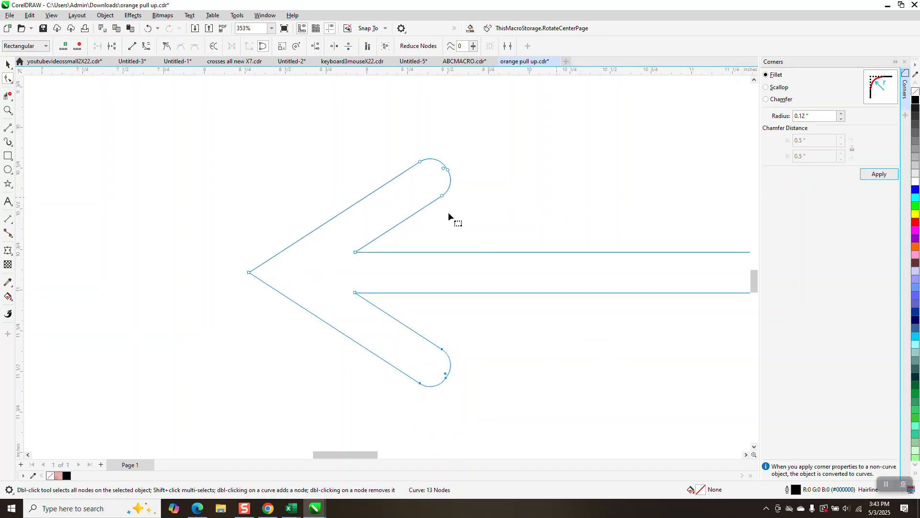
pyautogui.click(147, 29)
pyautogui.click(149, 29)
pyautogui.click(150, 29)
# - Measure the upper barb's end edge with a dimension line from corner to corner, and delete the dimension
pyautogui.click(7, 110)
pyautogui.moveTo(410, 148); pyautogui.dragTo(523, 231)
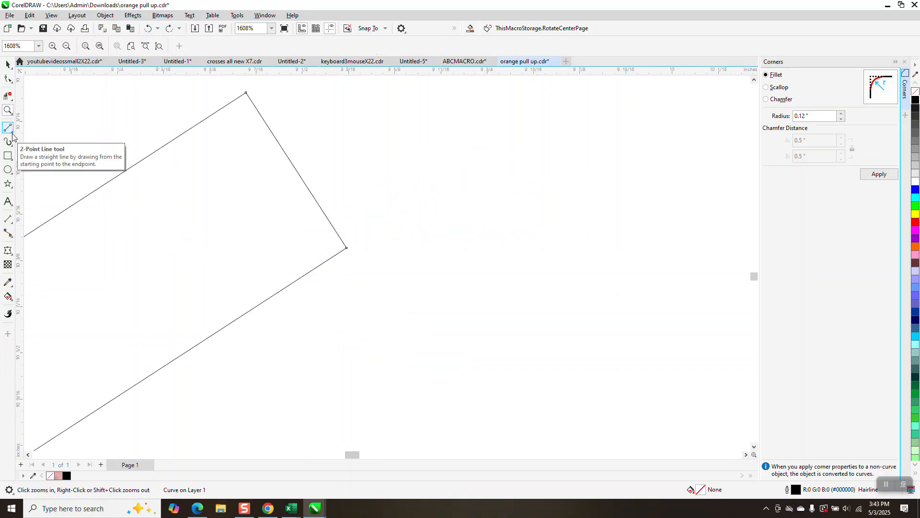
pyautogui.rightClick(263, 211)
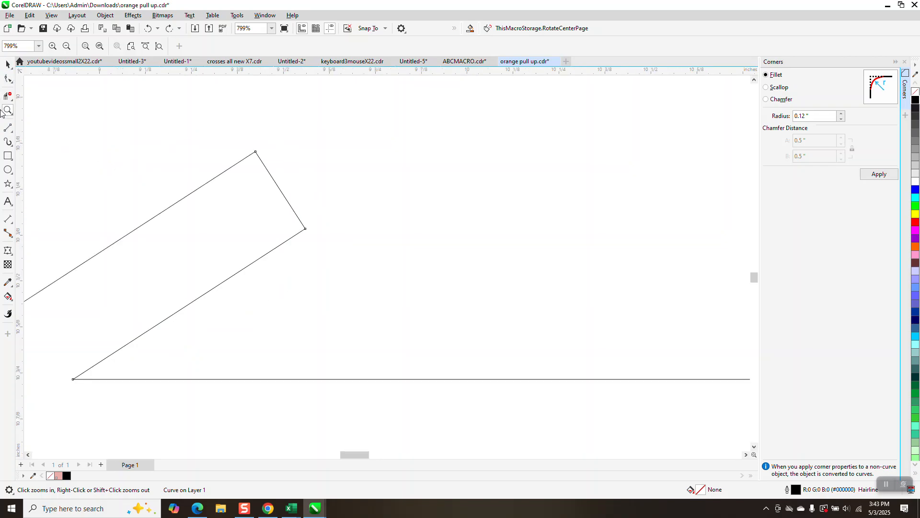
pyautogui.scroll(-1, 337, 289)
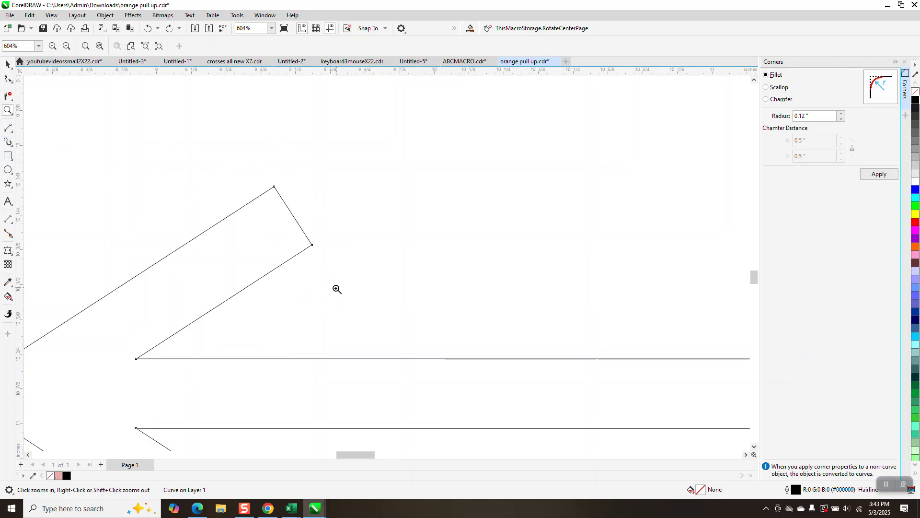
pyautogui.click(9, 220)
pyautogui.click(40, 221)
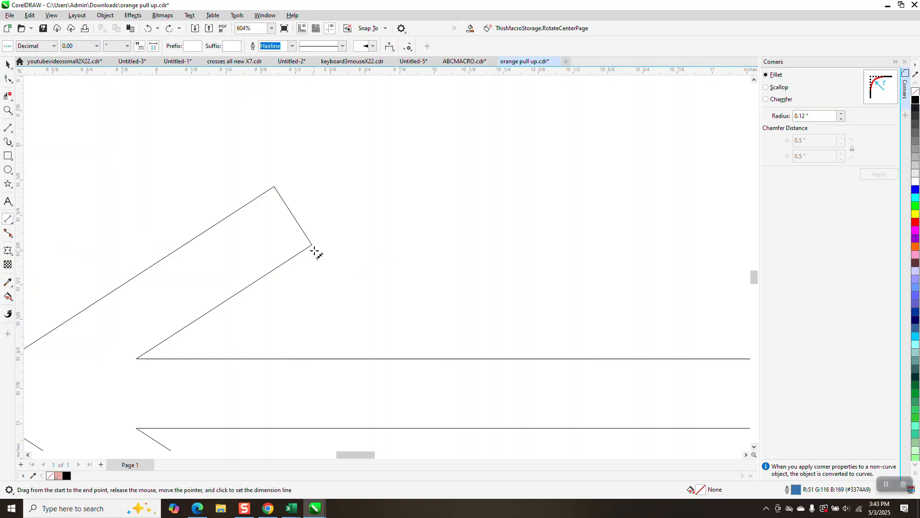
pyautogui.moveTo(312, 245); pyautogui.dragTo(274, 187)
pyautogui.click(286, 190)
pyautogui.click(9, 63)
pyautogui.press('Delete')
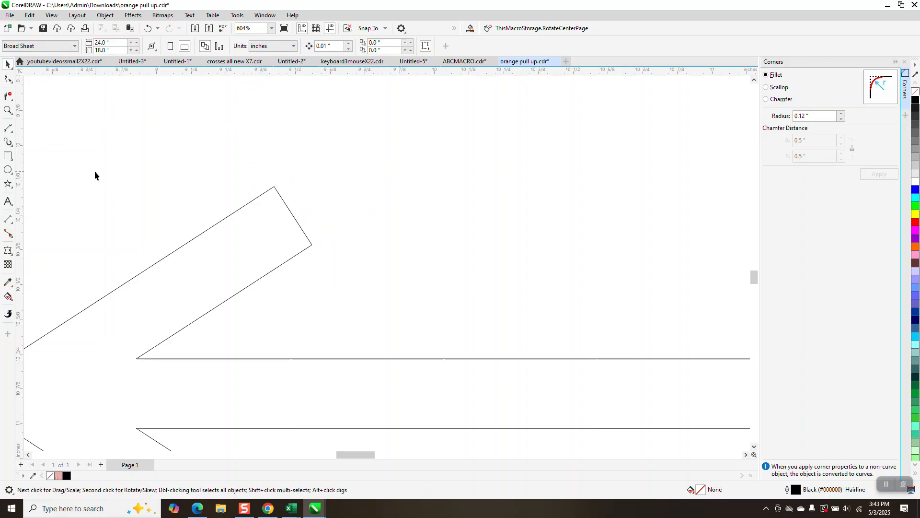
# - Draw a circle 0.25 inch in diameter and centre it on the upper barb's end edge
pyautogui.click(7, 169)
pyautogui.moveTo(462, 170); pyautogui.dragTo(389, 250)
pyautogui.moveTo(110, 44); pyautogui.dragTo(46, 49)
pyautogui.write('0.25')
pyautogui.press('Return')
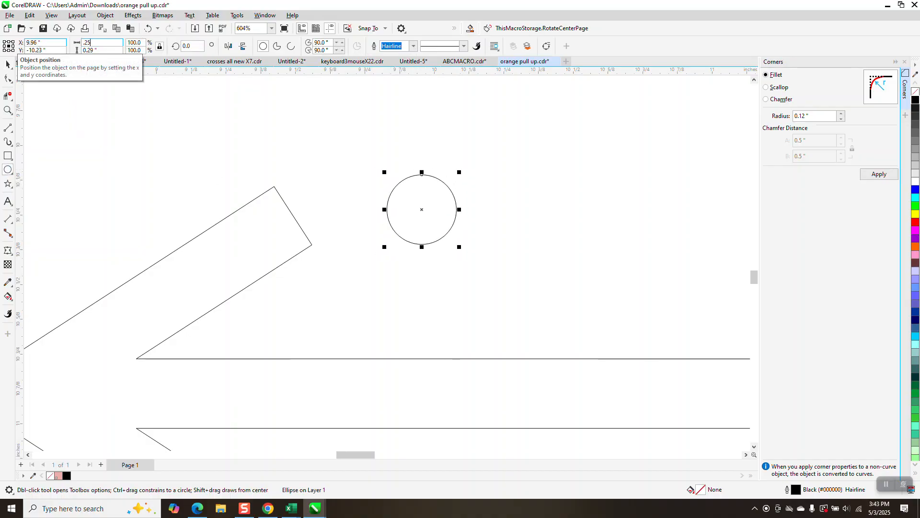
pyautogui.click(7, 64)
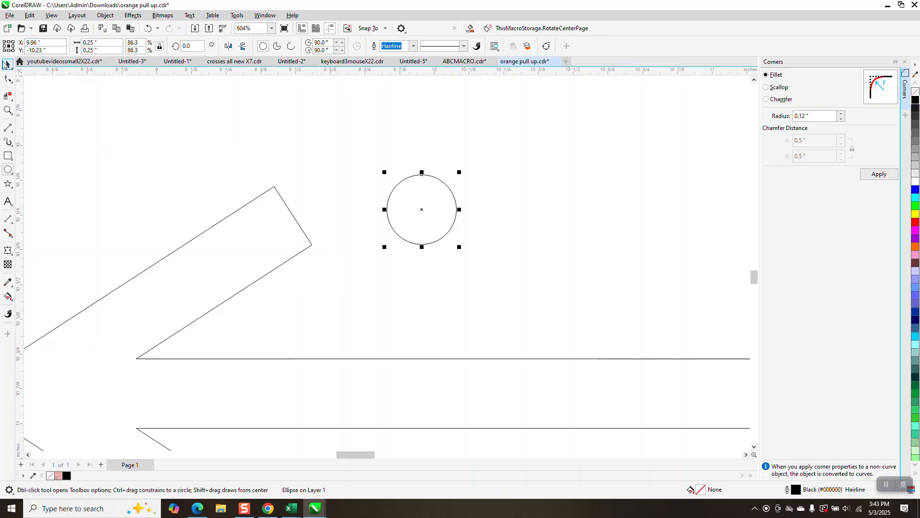
pyautogui.moveTo(422, 208); pyautogui.dragTo(294, 219)
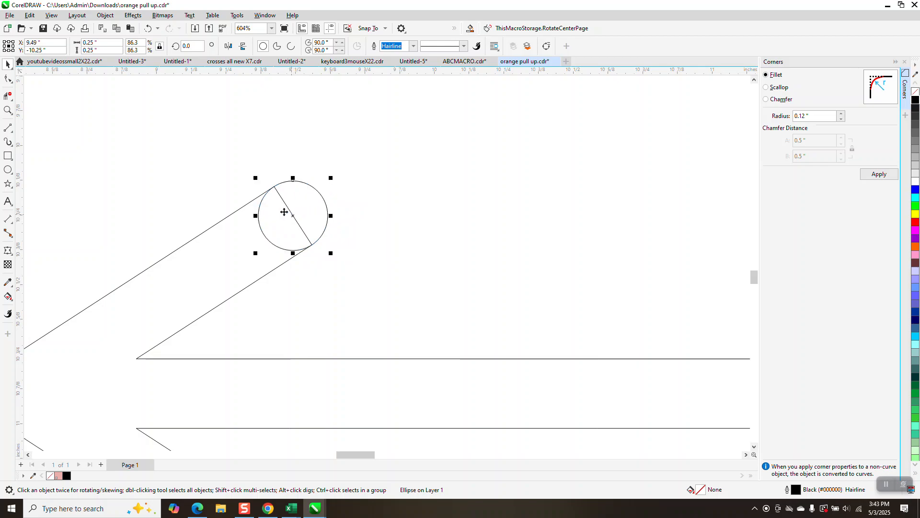
# - Try removing the segments inside the upper barb's end with Virtual Segment Delete, and undo the removal
pyautogui.click(8, 96)
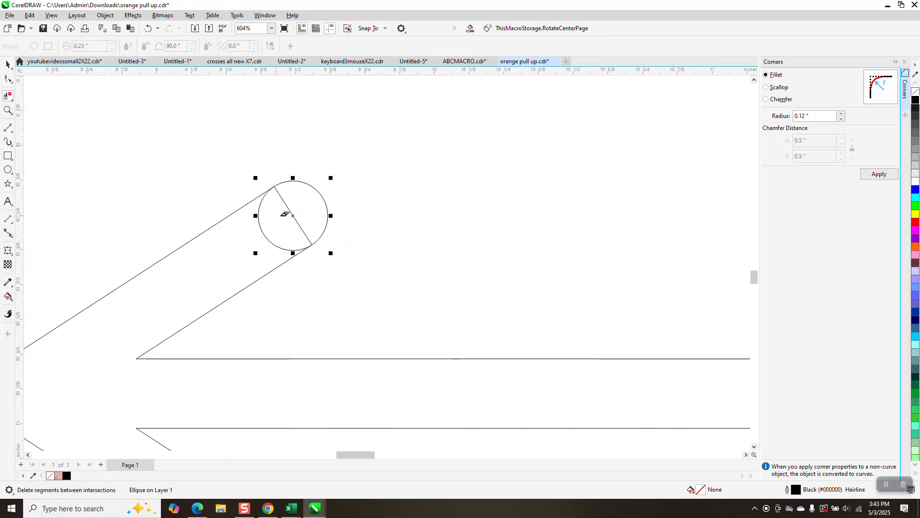
pyautogui.moveTo(302, 213); pyautogui.dragTo(258, 237)
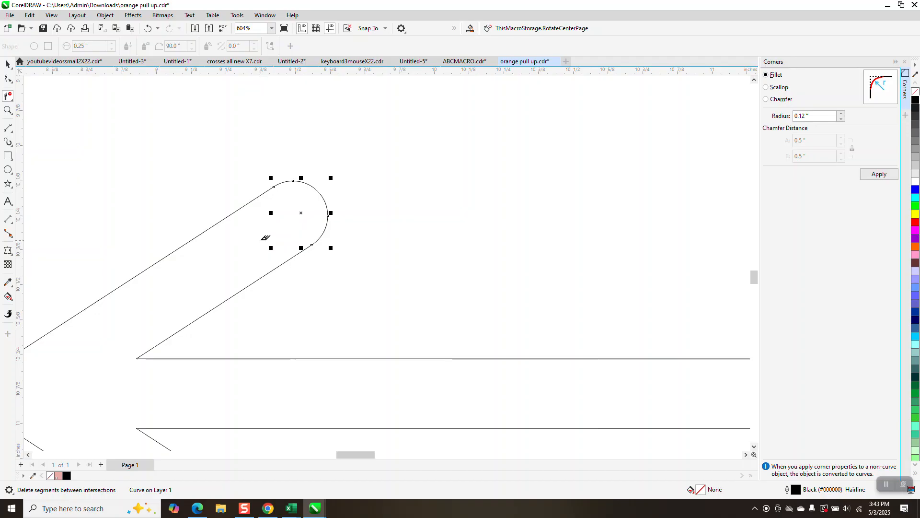
pyautogui.scroll(-2, 262, 234)
pyautogui.scroll(-1, 316, 163)
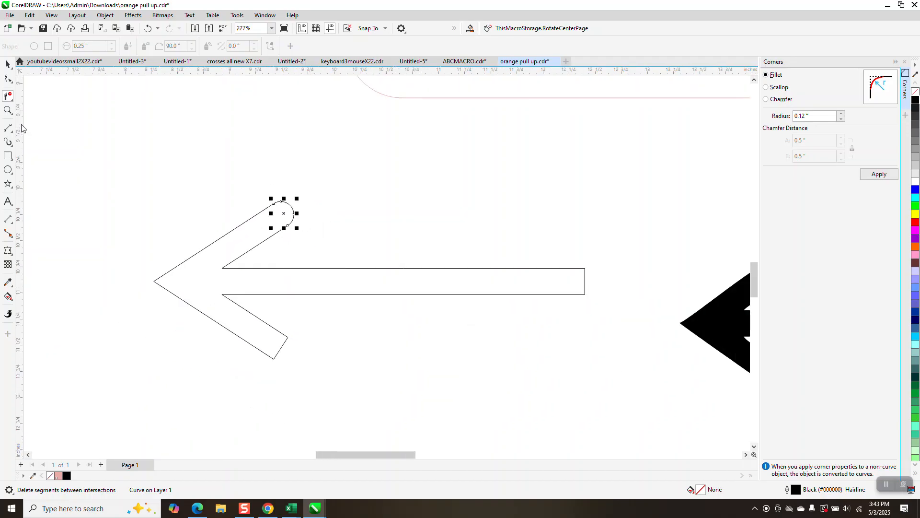
pyautogui.click(148, 28)
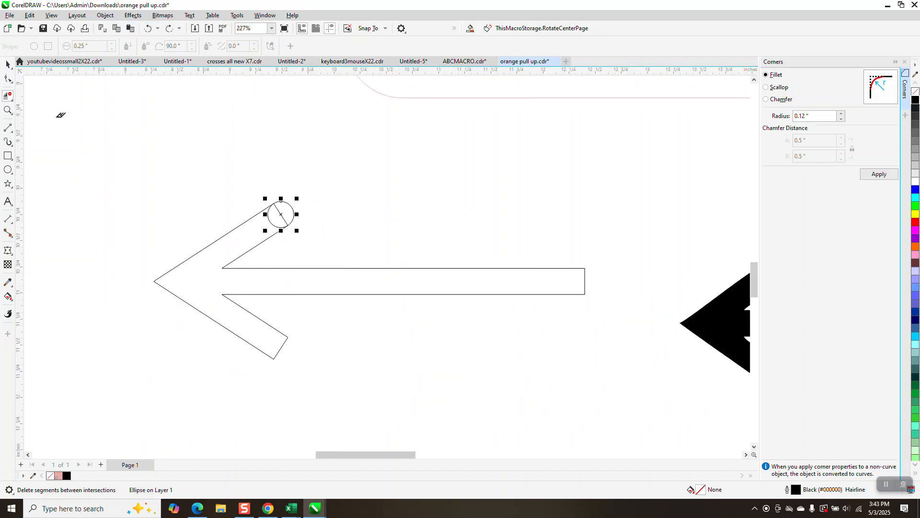
# - Place a copy of the circle centred on the lower barb's end edge, and check the snapping options
pyautogui.click(8, 64)
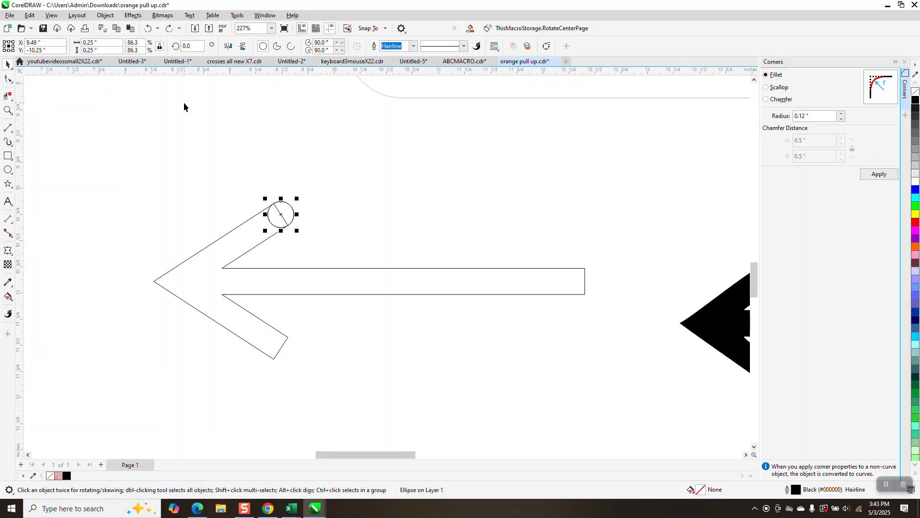
pyautogui.moveTo(281, 214); pyautogui.dragTo(282, 350)
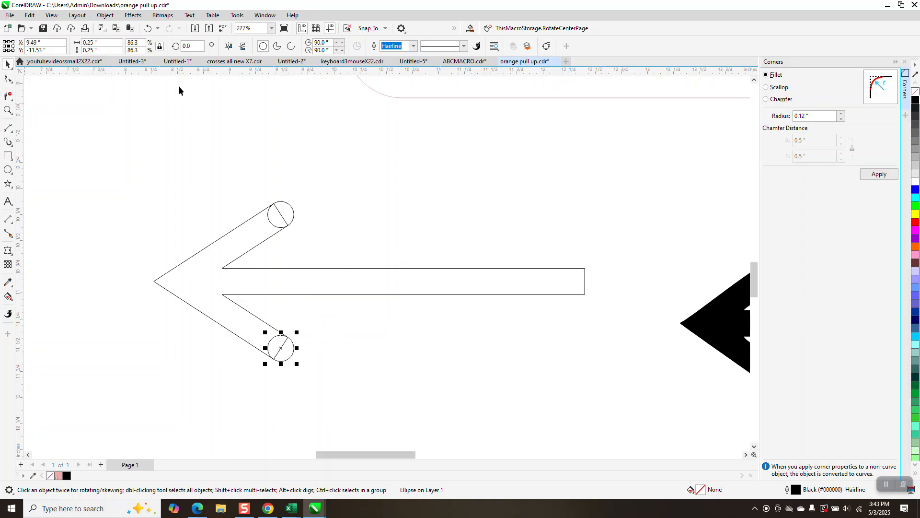
pyautogui.click(386, 28)
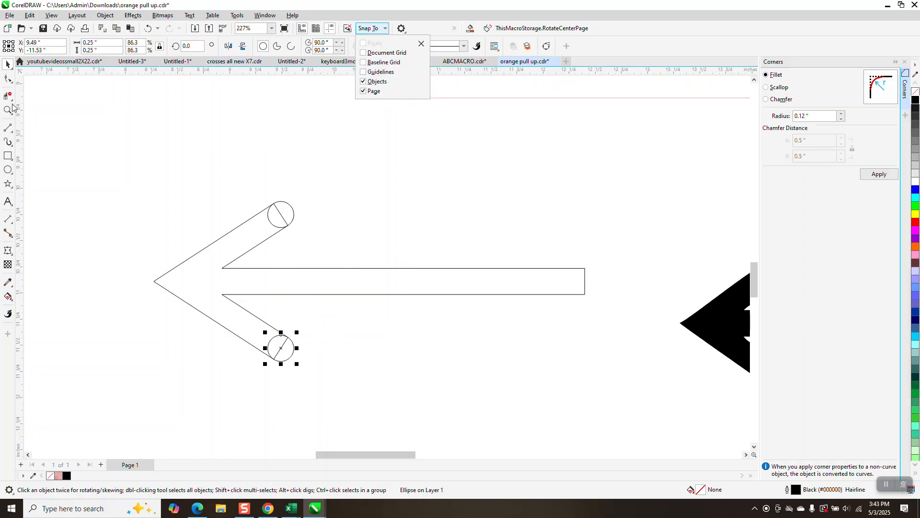
pyautogui.click(225, 195)
# - Remove the end edges and inner circle arcs at both barb ends with Virtual Segment Delete, leaving only the rounded outer arcs
pyautogui.click(271, 206)
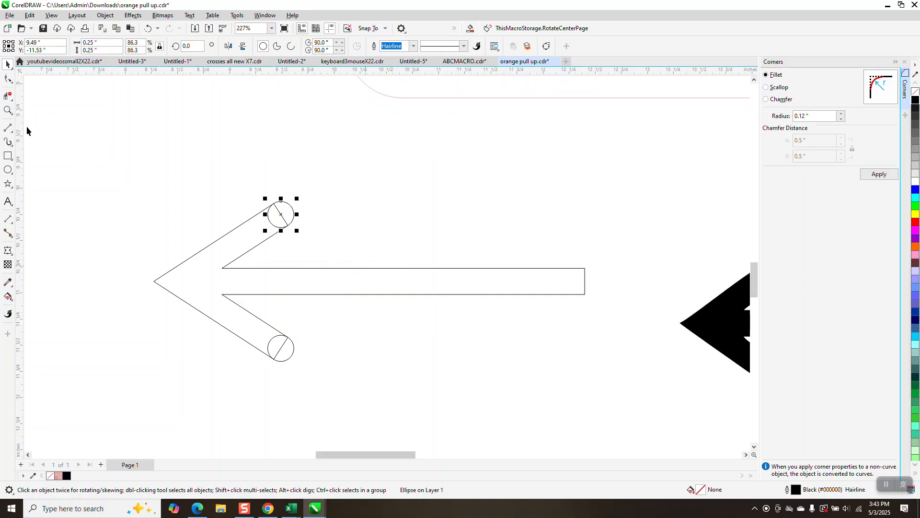
pyautogui.click(9, 95)
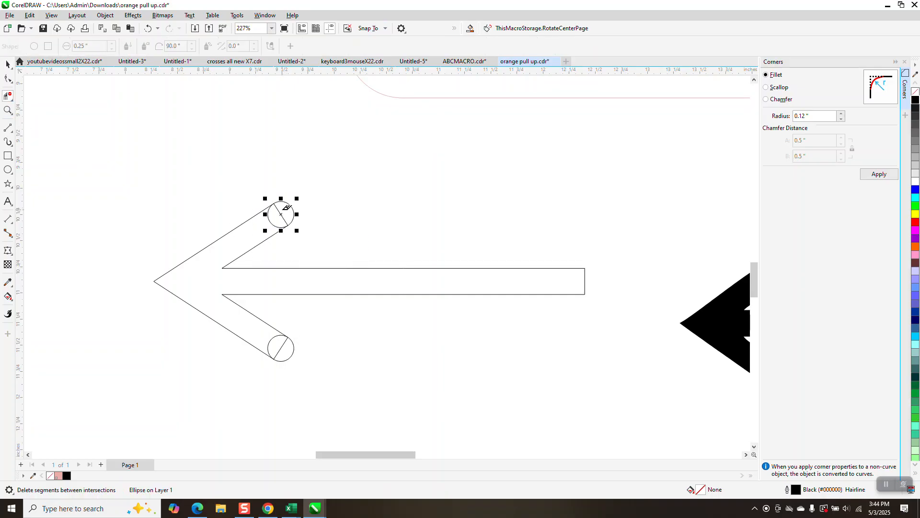
pyautogui.click(269, 217)
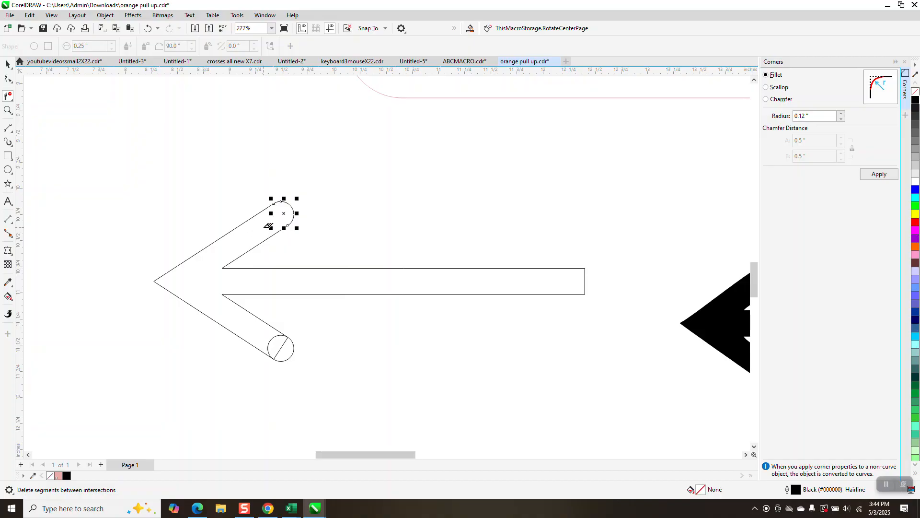
pyautogui.click(281, 338)
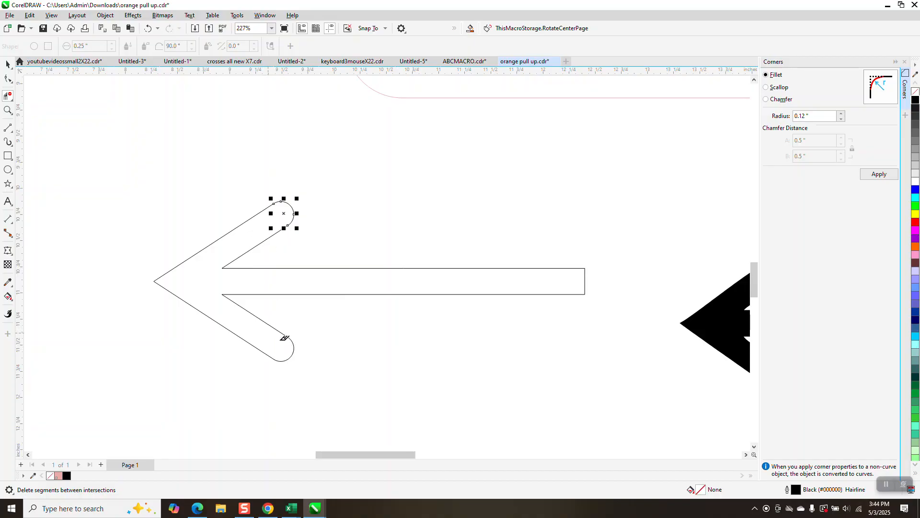
# - Create a red-filled shape without an outline from the enclosed arrow region using Smart Fill
pyautogui.click(9, 295)
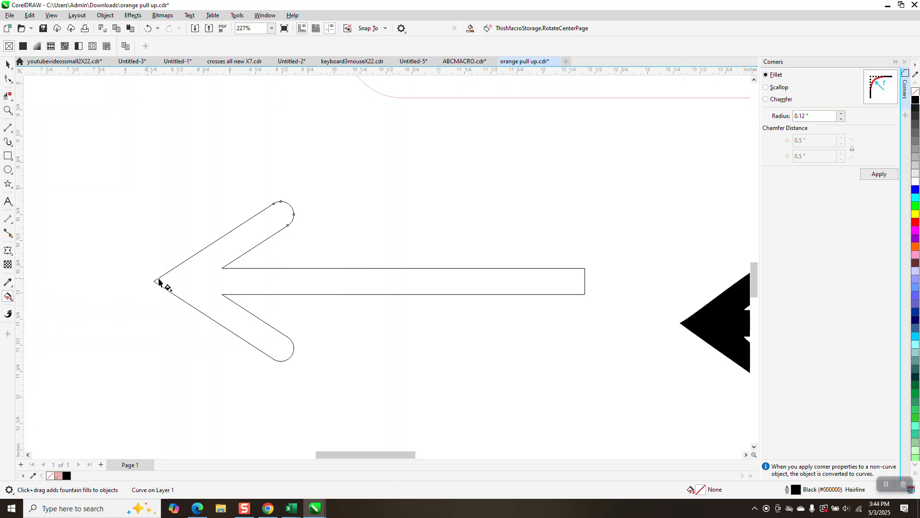
pyautogui.click(11, 299)
pyautogui.click(30, 305)
pyautogui.click(308, 286)
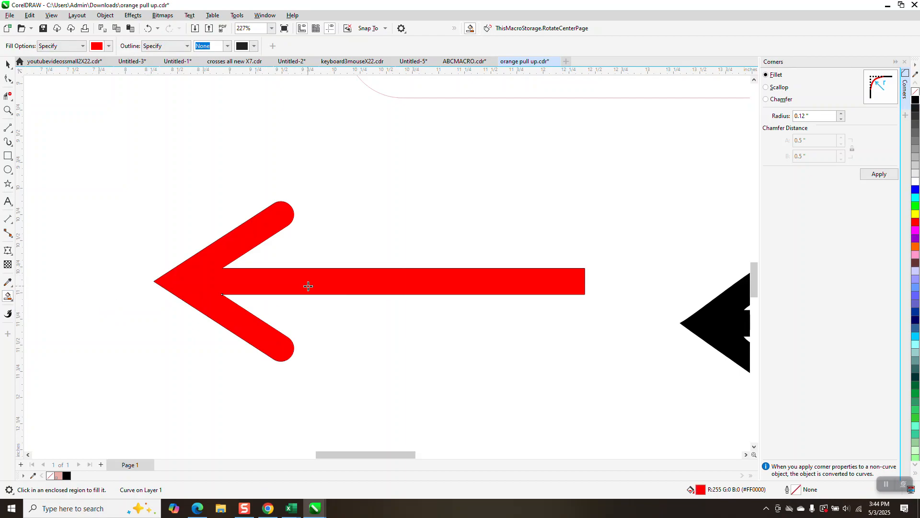
# - Set the nudge distance to 1 inch and nudge the red arrow down once, off the original outline
pyautogui.scroll(-4, 377, 338)
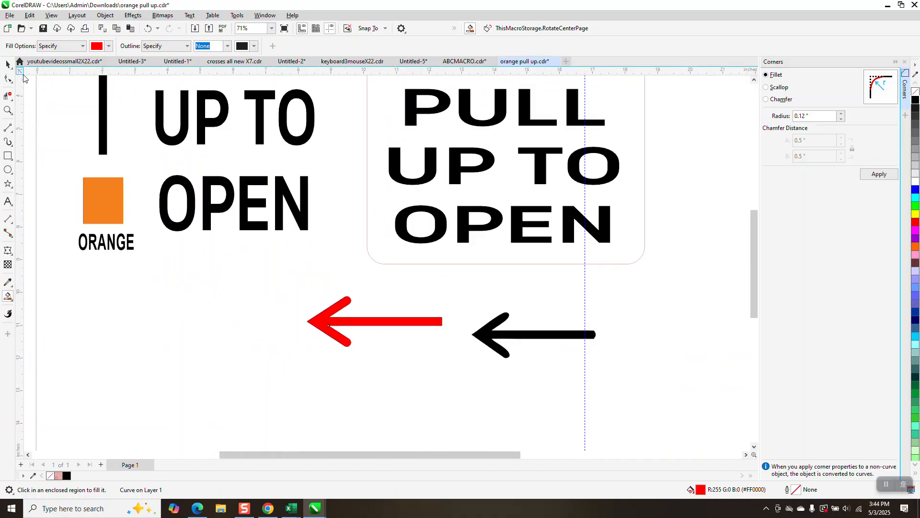
pyautogui.click(7, 64)
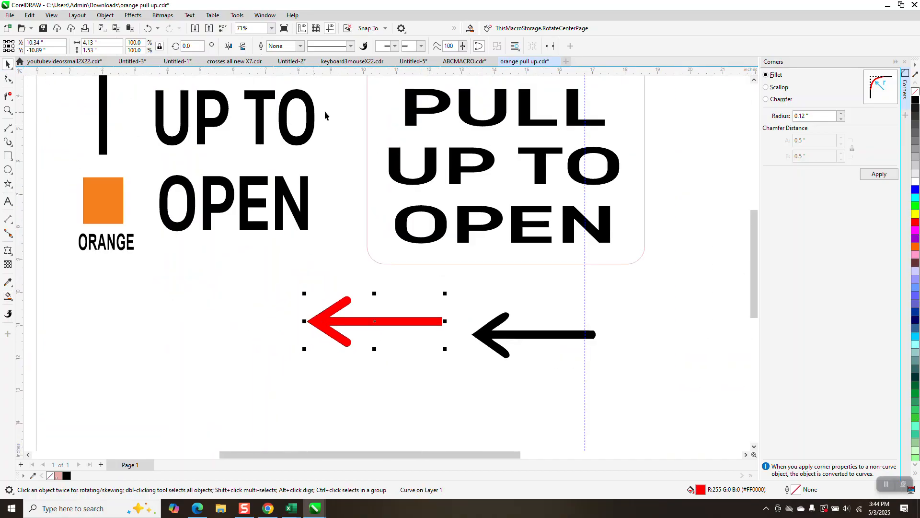
pyautogui.click(672, 130)
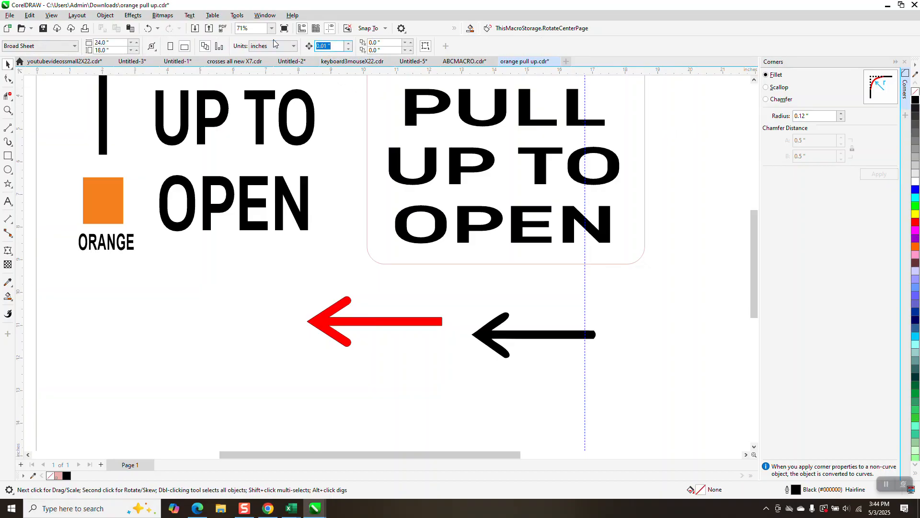
pyautogui.write('1')
pyautogui.press('Return')
pyautogui.click(413, 320)
pyautogui.press('Down')
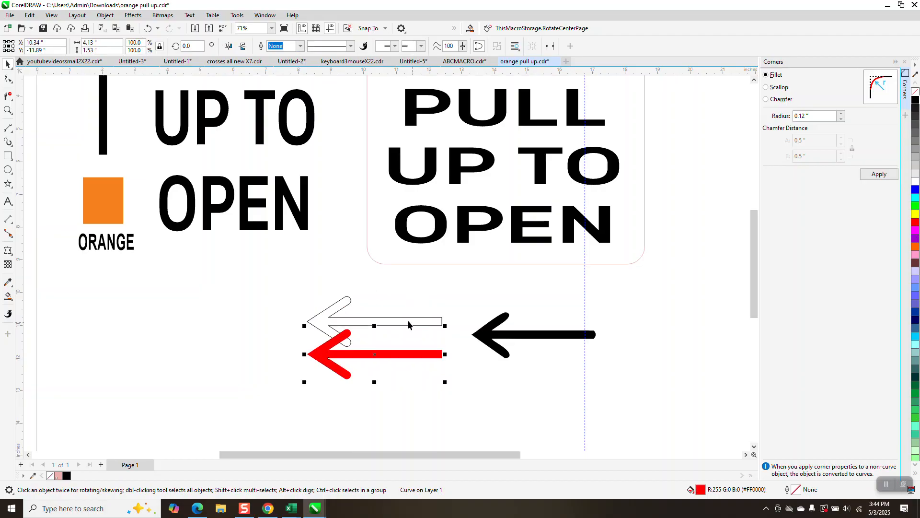
# - Remove the outline from the original hairline arrow and clear away the two leftover arcs at its barb ends
pyautogui.click(404, 322)
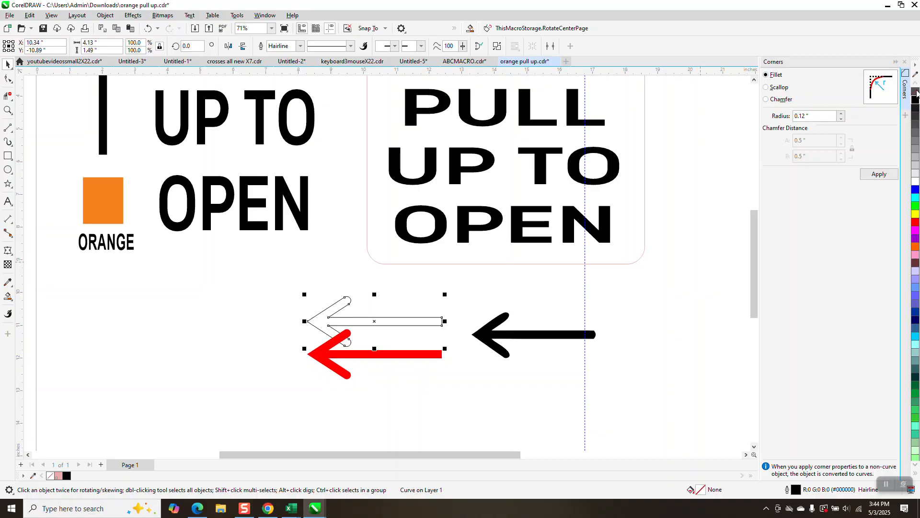
pyautogui.rightClick(915, 93)
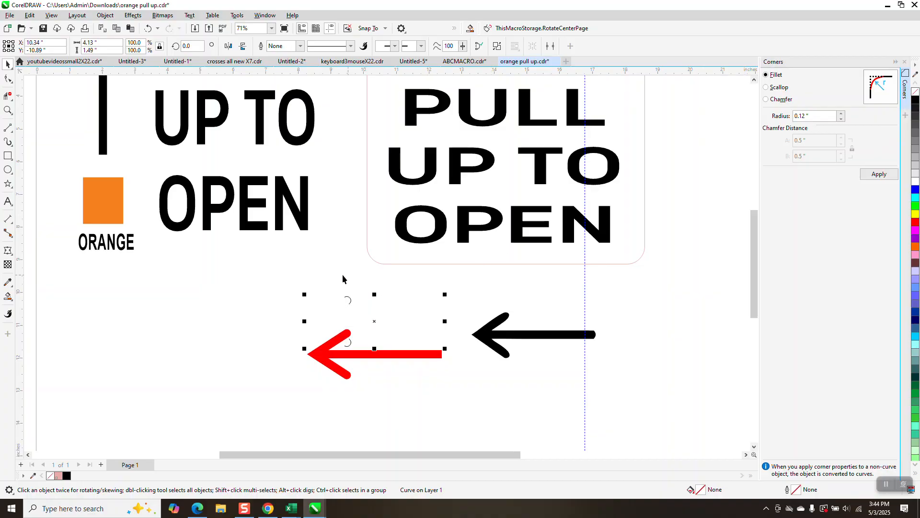
pyautogui.moveTo(354, 362); pyautogui.dragTo(375, 368)
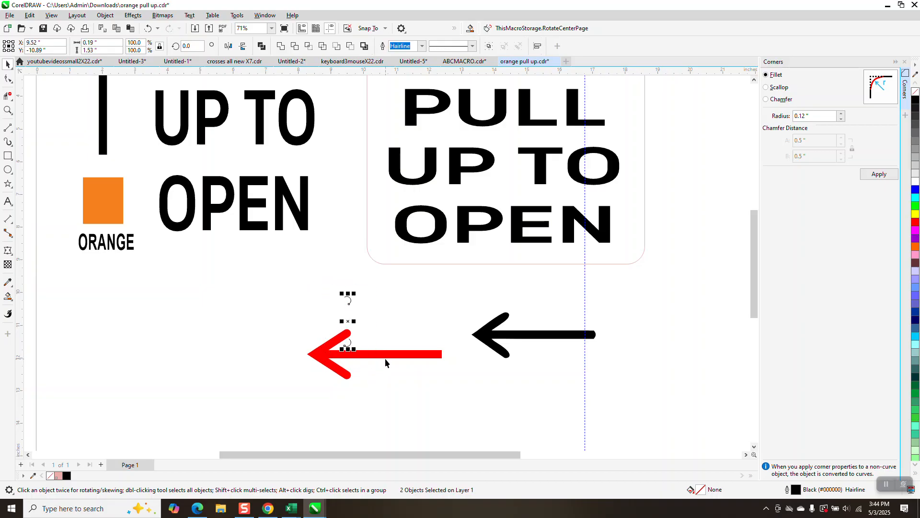
pyautogui.press('Escape')
# - Nudge the red arrow up 1 inch and fill it with black
pyautogui.click(383, 356)
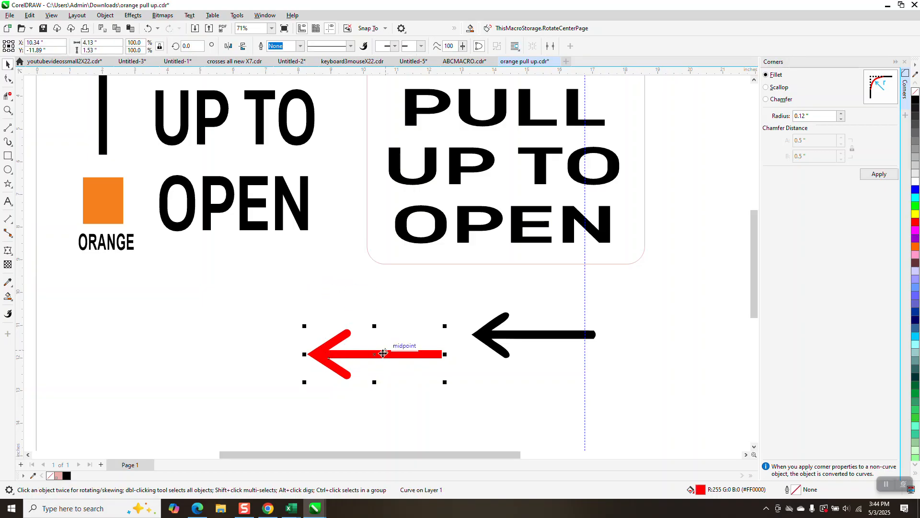
pyautogui.press('Up')
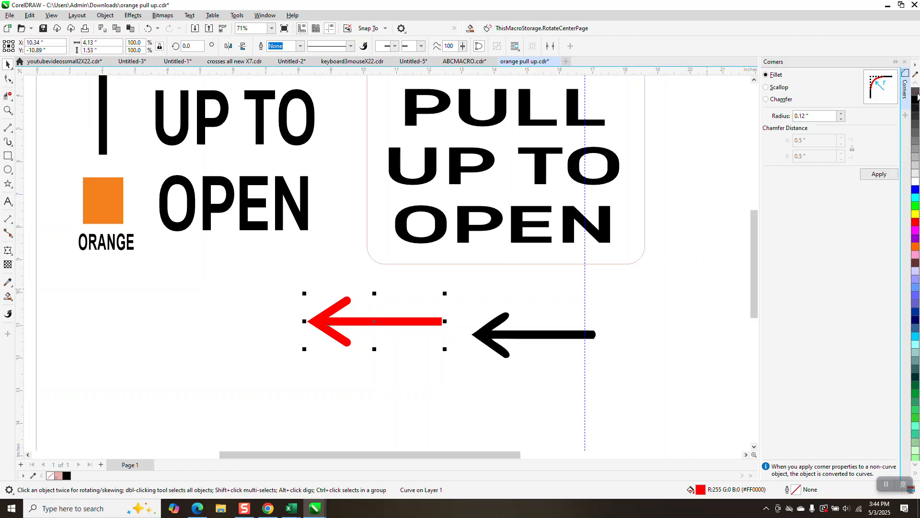
pyautogui.click(915, 100)
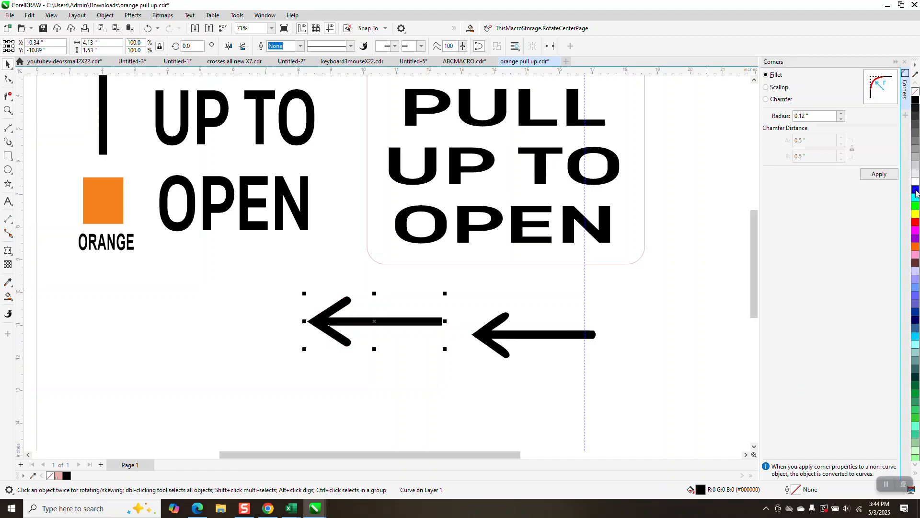
pyautogui.click(915, 189)
pyautogui.click(916, 102)
# - Compare the barb ends of the new black arrow with those of the arrow inside the rounded sign border
pyautogui.click(7, 110)
pyautogui.moveTo(261, 304); pyautogui.dragTo(455, 362)
pyautogui.rightClick(442, 336)
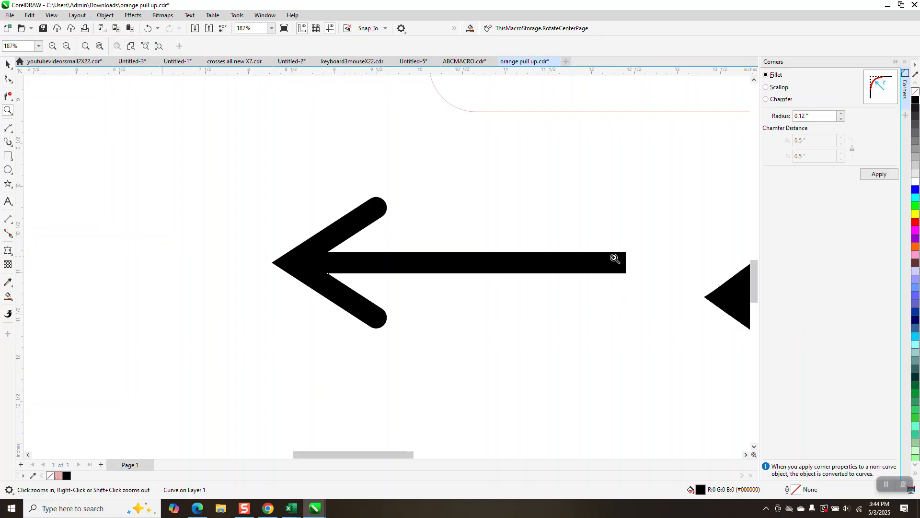
pyautogui.scroll(-5, 539, 278)
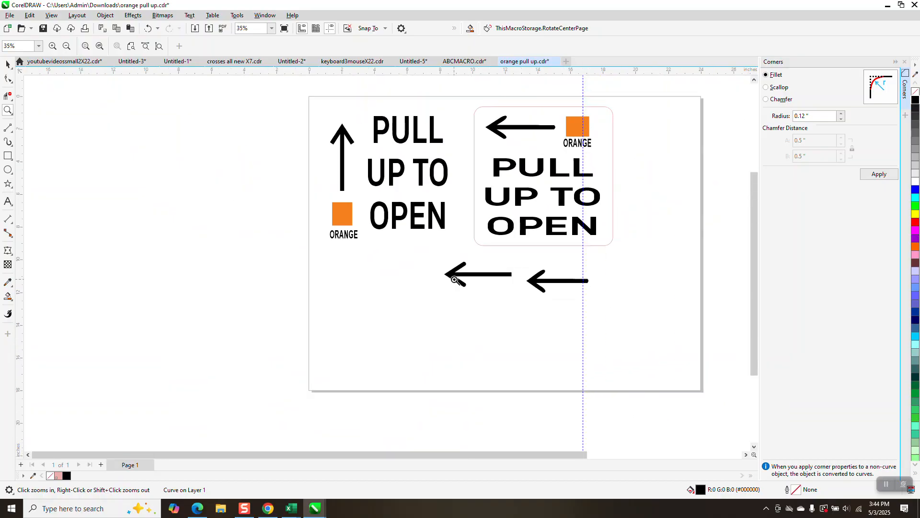
pyautogui.moveTo(470, 113); pyautogui.dragTo(532, 160)
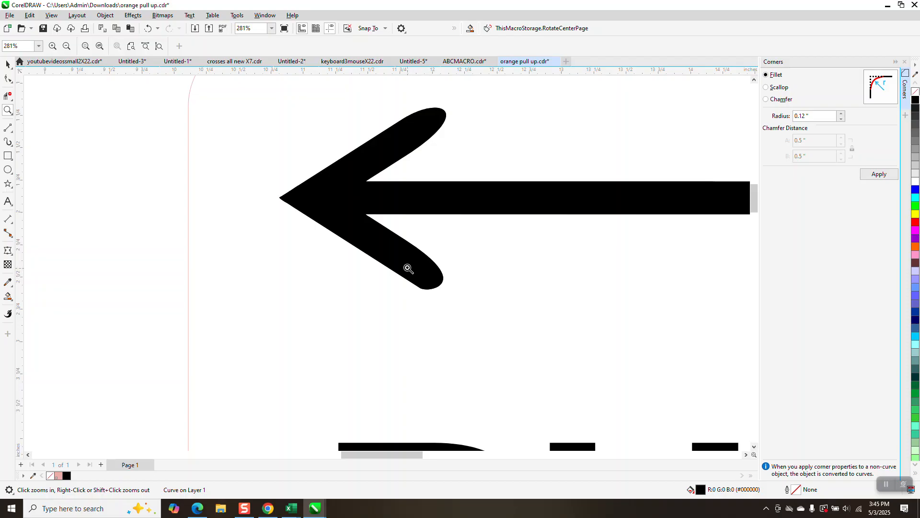
pyautogui.scroll(-5, 408, 268)
pyautogui.scroll(-2, 377, 246)
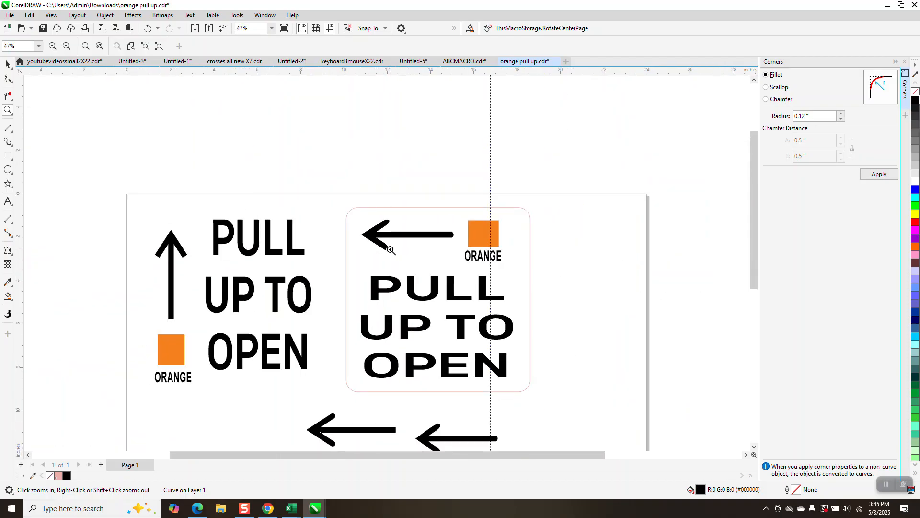